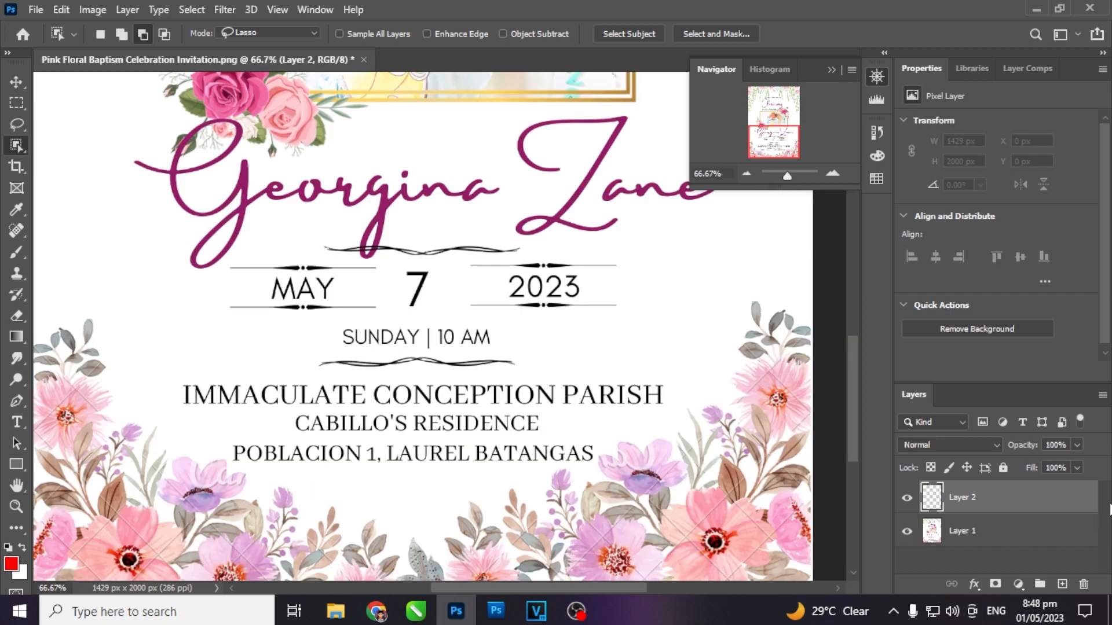
# - Activate the Brush tool and reduce its size to 8 px for tracing the watermark lines over the lower-right flowers
pyautogui.moveTo(787, 146)
pyautogui.mouseDown()
pyautogui.moveTo(782, 136)
pyautogui.moveTo(776, 155)
pyautogui.mouseUp()
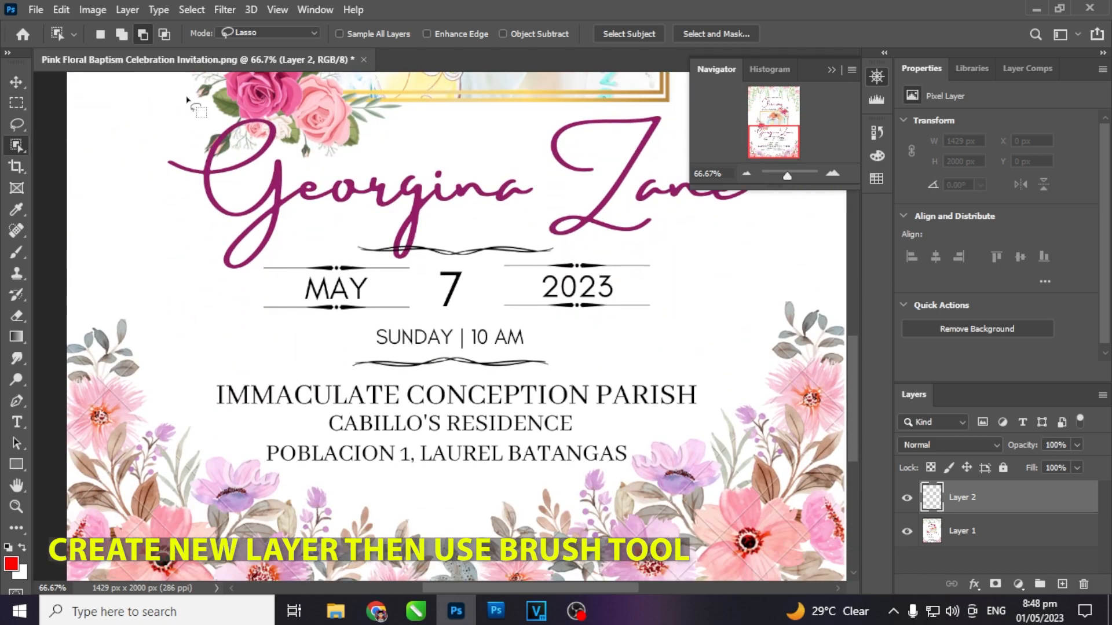
pyautogui.click(43, 10)
pyautogui.click(14, 256)
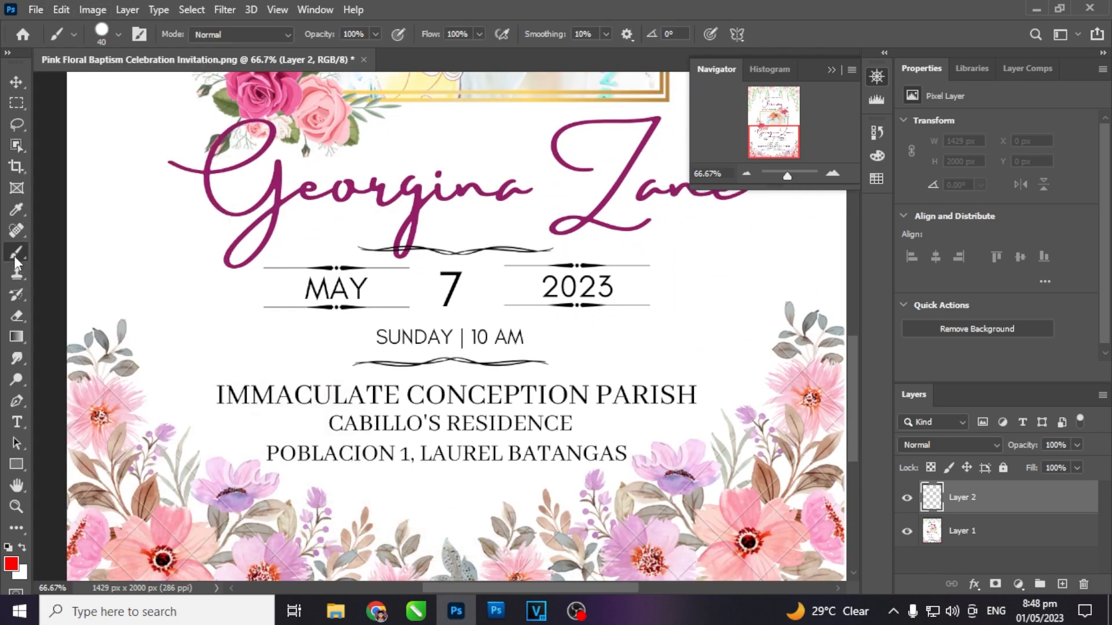
pyautogui.click(103, 31)
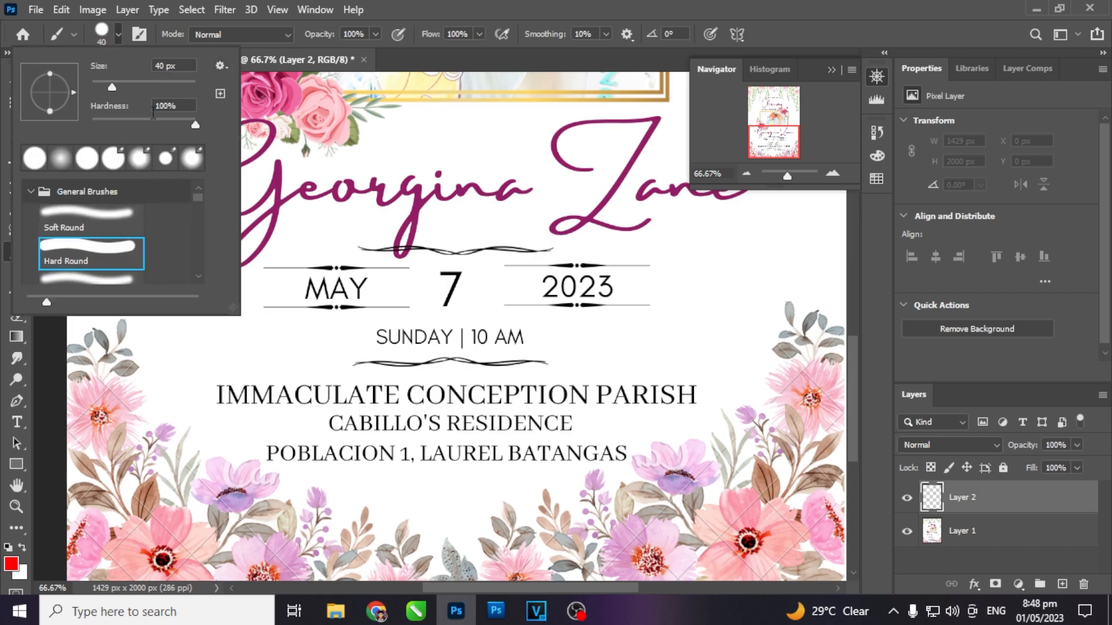
pyautogui.press('space')
pyautogui.moveTo(604, 258); pyautogui.dragTo(498, 34)
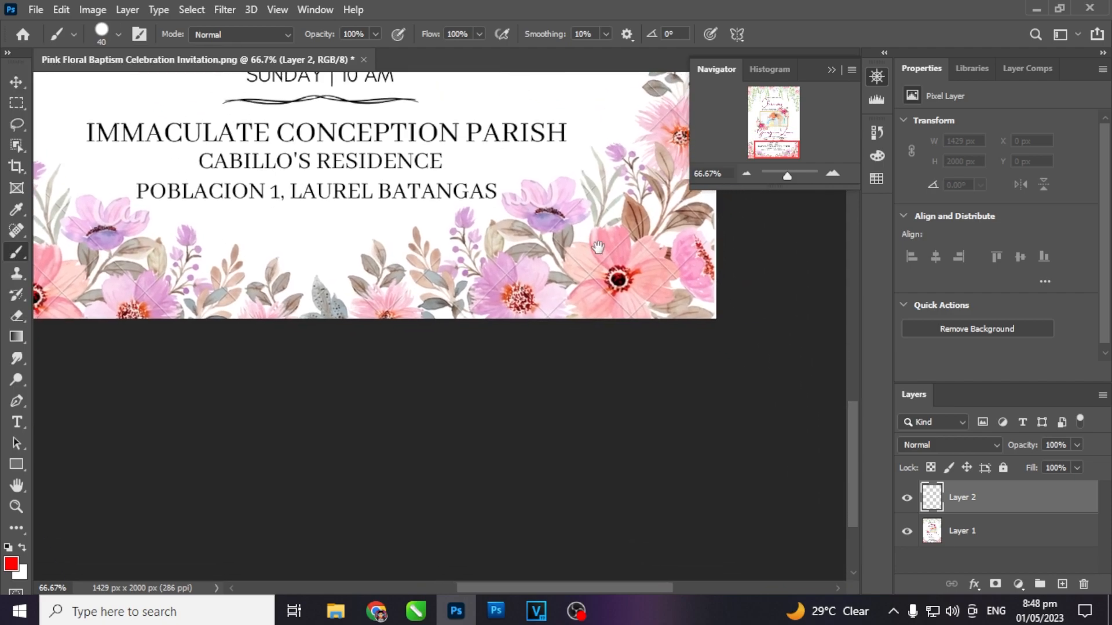
pyautogui.moveTo(692, 255); pyautogui.dragTo(598, 244)
pyautogui.click(832, 177)
pyautogui.click(832, 177)
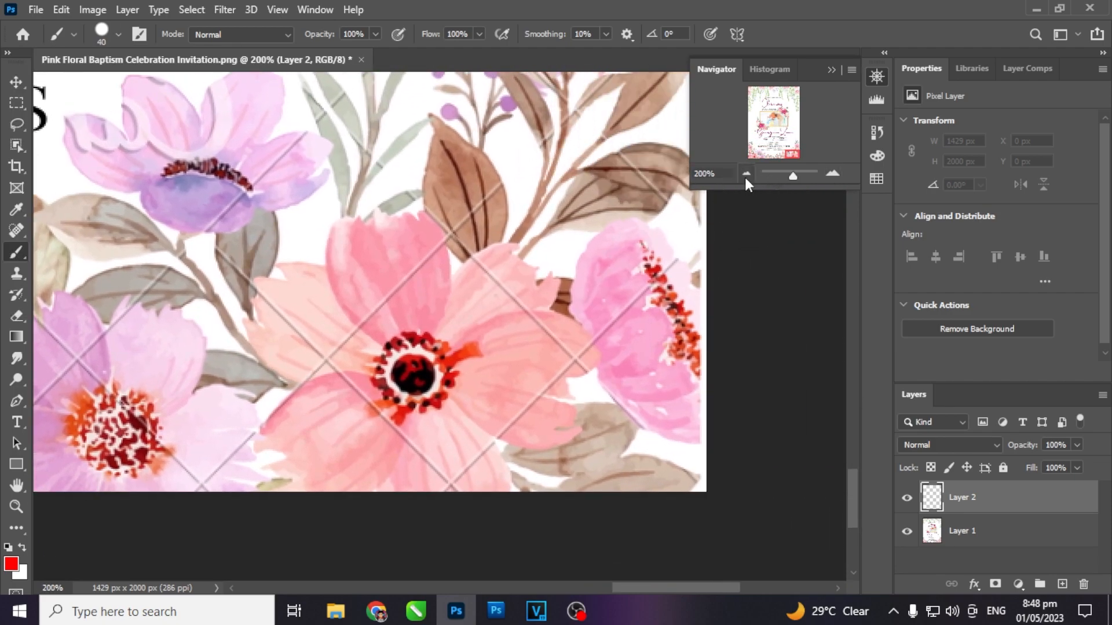
pyautogui.click(746, 173)
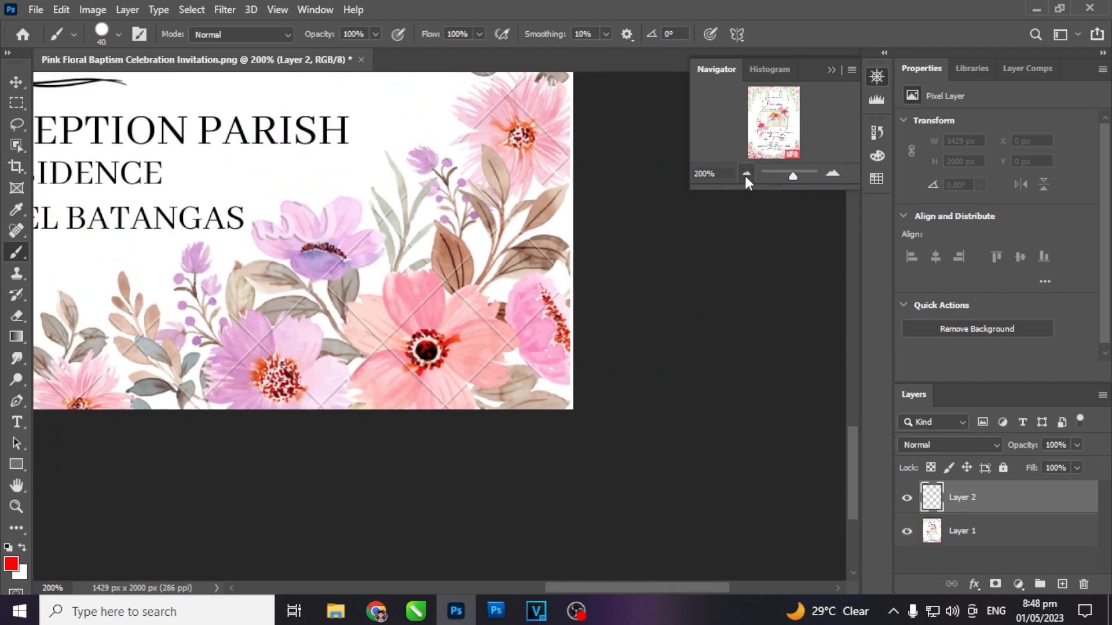
pyautogui.press('[')
pyautogui.press('[')
pyautogui.click(832, 173)
pyautogui.click(832, 173)
pyautogui.press('[')
pyautogui.press('[')
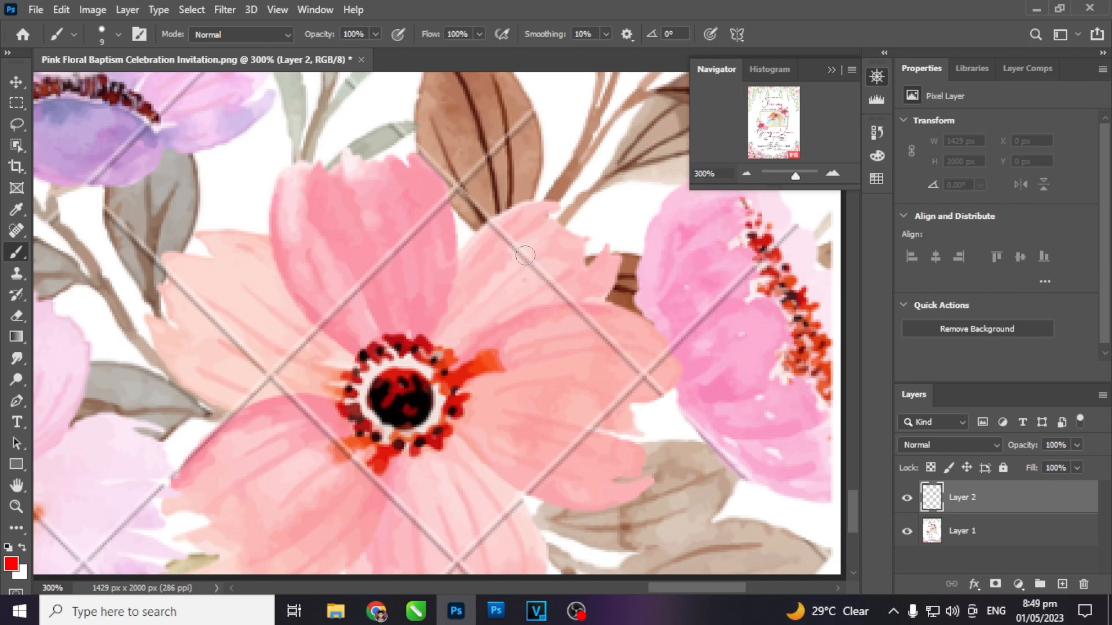
# - Paint a straight line in red (ff0000) on Layer 2 along the watermark diagonal from the lower-right image corner to the green leaves
pyautogui.click(747, 174)
pyautogui.click(746, 173)
pyautogui.scroll(-2, 541, 317)
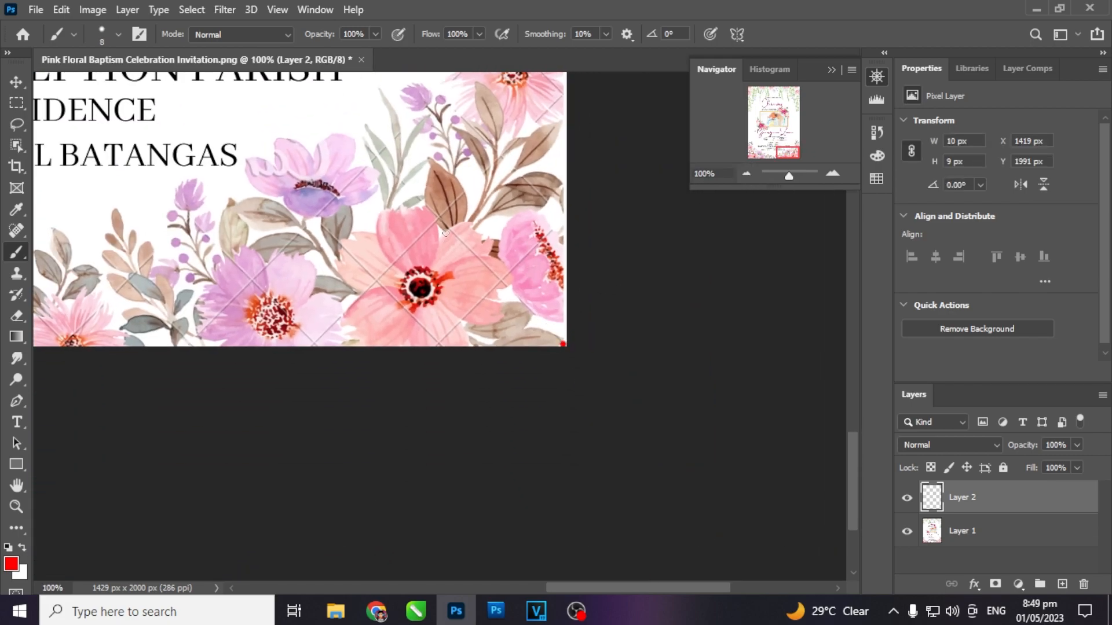
pyautogui.keyDown('alt'); pyautogui.click(361, 142); pyautogui.keyUp('alt')
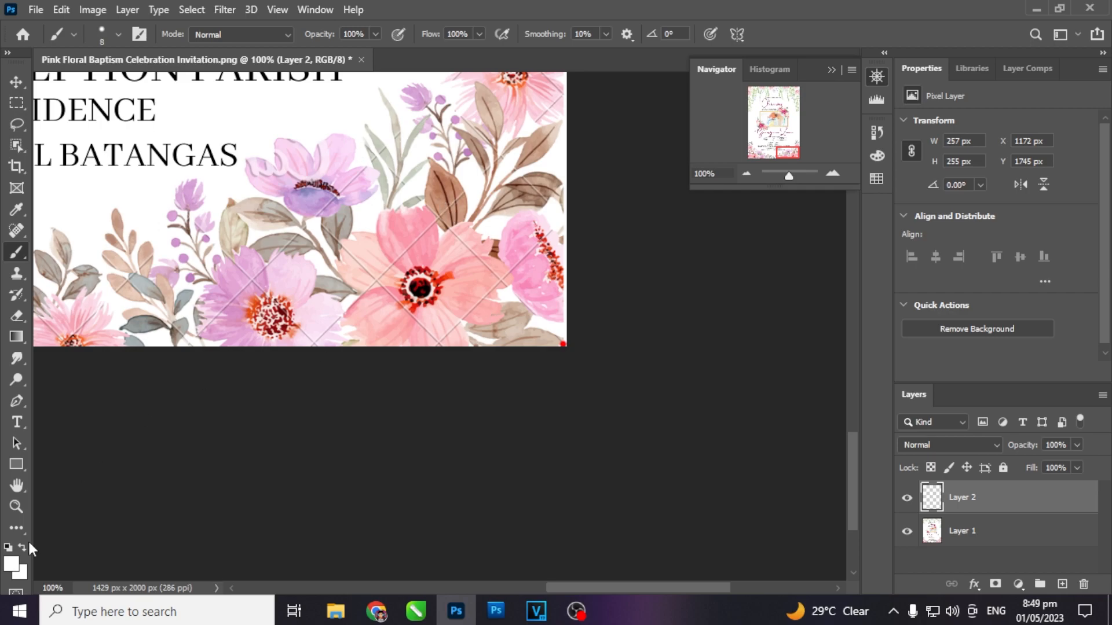
pyautogui.click(11, 563)
pyautogui.write('ff0000')
pyautogui.click(1047, 191)
pyautogui.keyDown('shift'); pyautogui.click(368, 148); pyautogui.keyUp('shift')
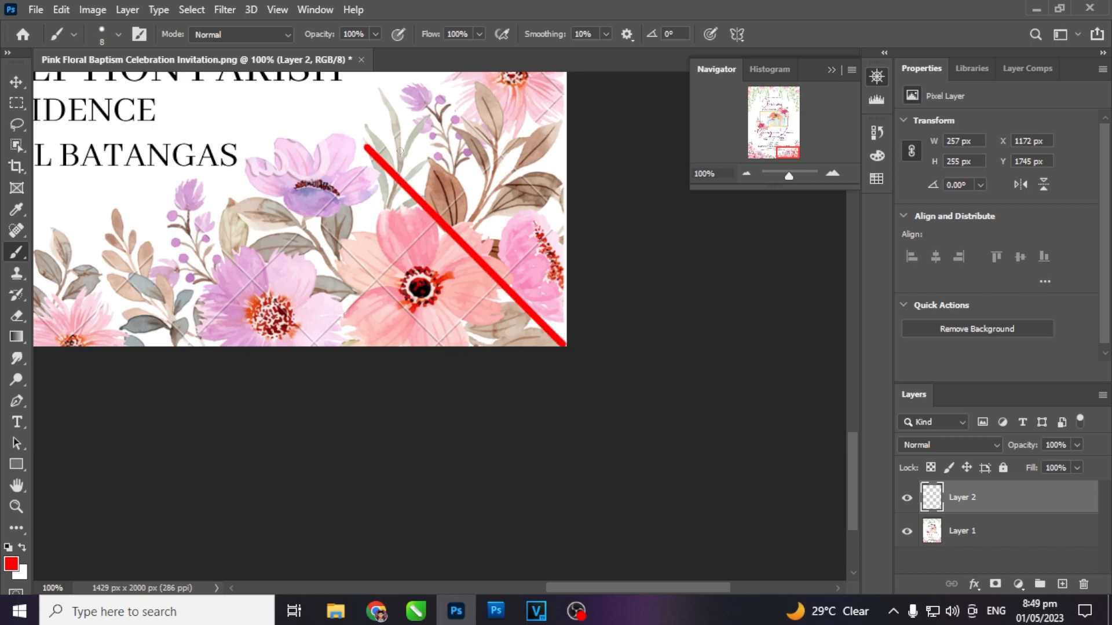
# - Paint straight red lines down to the bottom edge along two watermark diagonals, from the right-edge pink flower and the purple flower
pyautogui.click(832, 173)
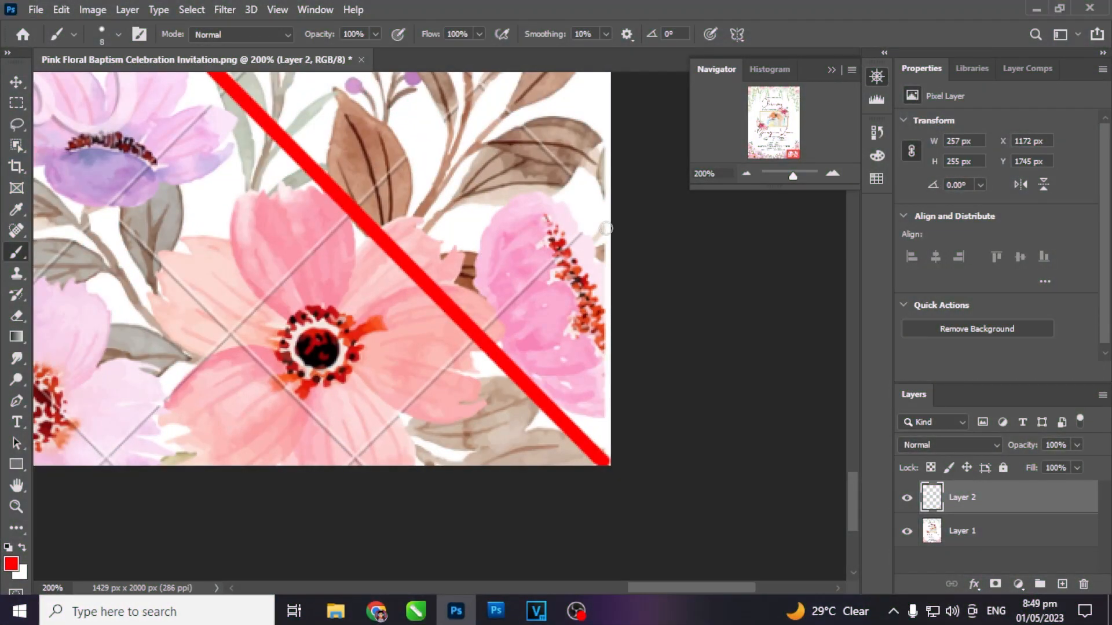
pyautogui.click(587, 228)
pyautogui.keyDown('shift'); pyautogui.click(347, 464); pyautogui.keyUp('shift')
pyautogui.moveTo(258, 288); pyautogui.dragTo(499, 316)
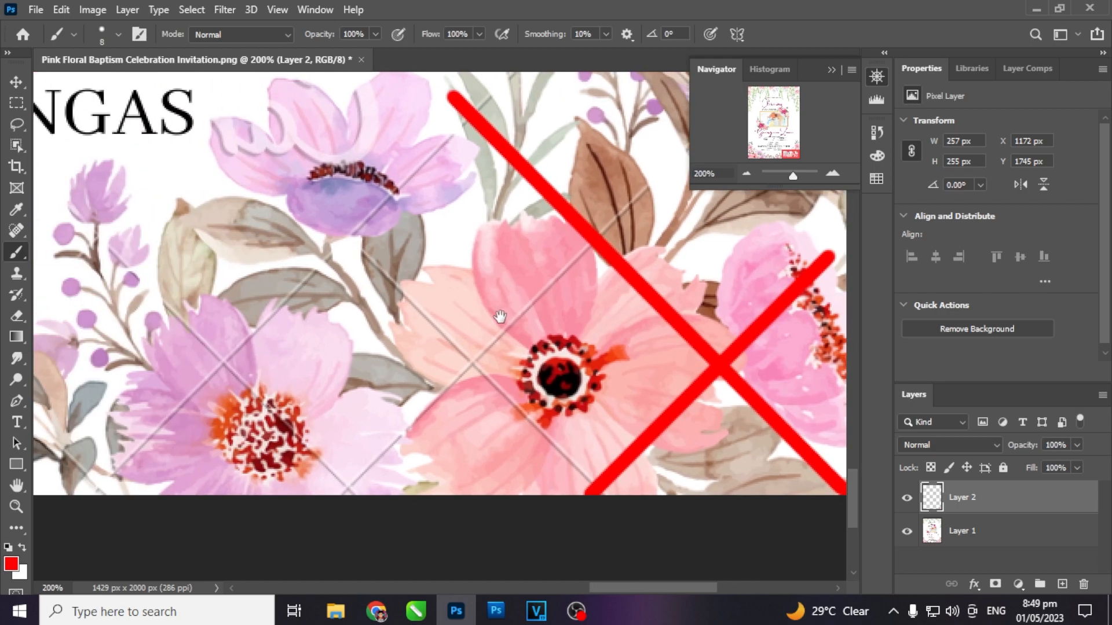
pyautogui.click(340, 229)
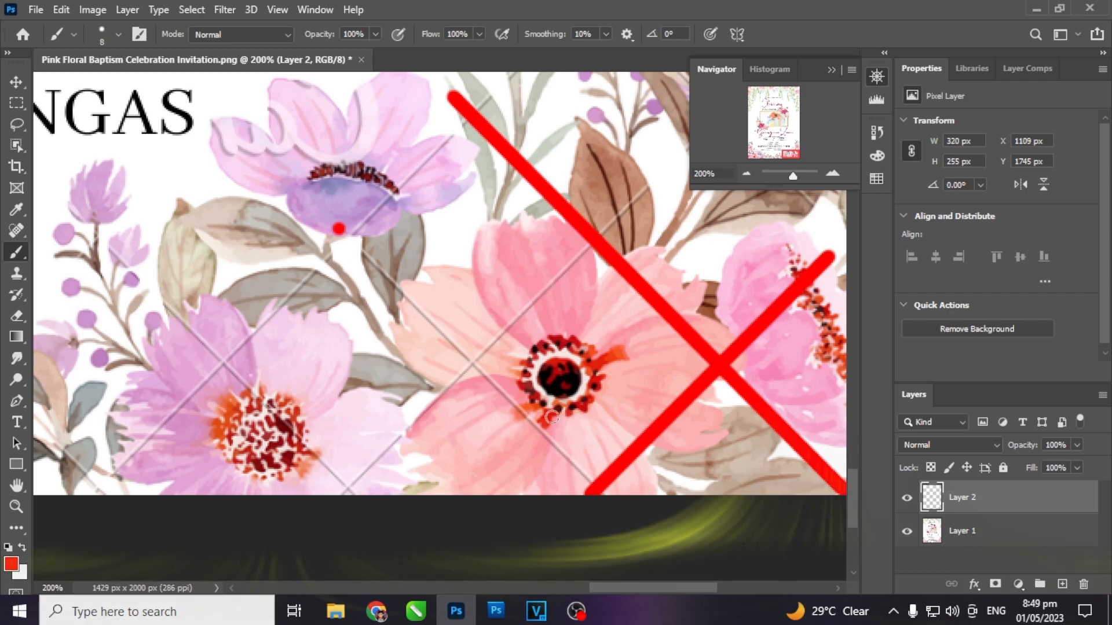
pyautogui.keyDown('shift'); pyautogui.click(597, 487); pyautogui.keyUp('shift')
# - Trace the long diagonal from the right edge to the bottom edge and the one crossing the lower purple flower in red
pyautogui.moveTo(640, 239); pyautogui.dragTo(482, 311)
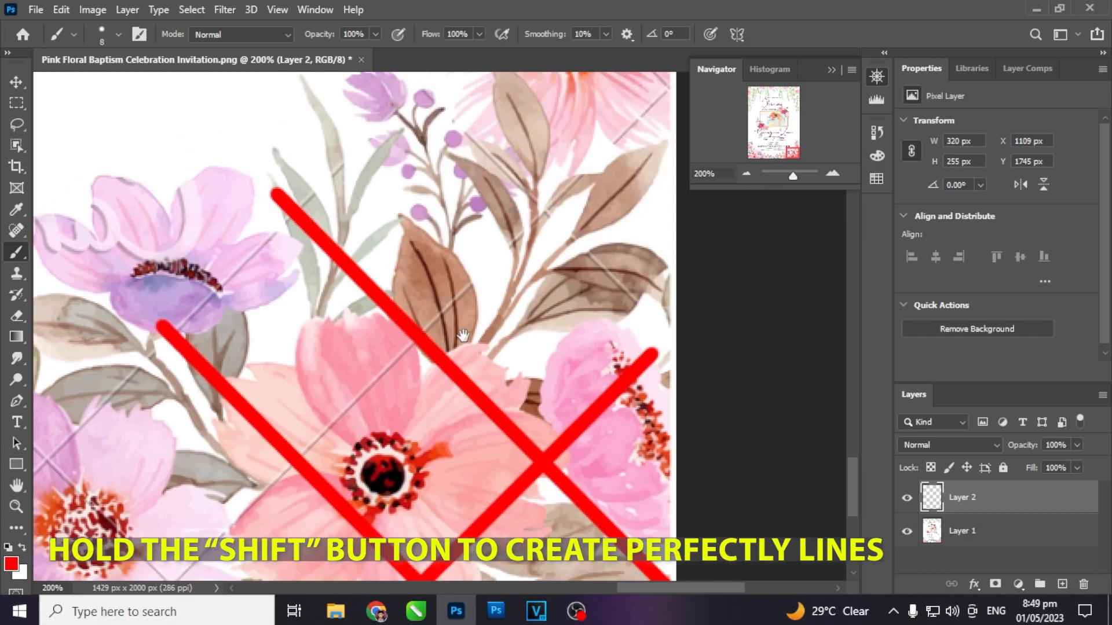
pyautogui.moveTo(619, 178); pyautogui.dragTo(516, 319)
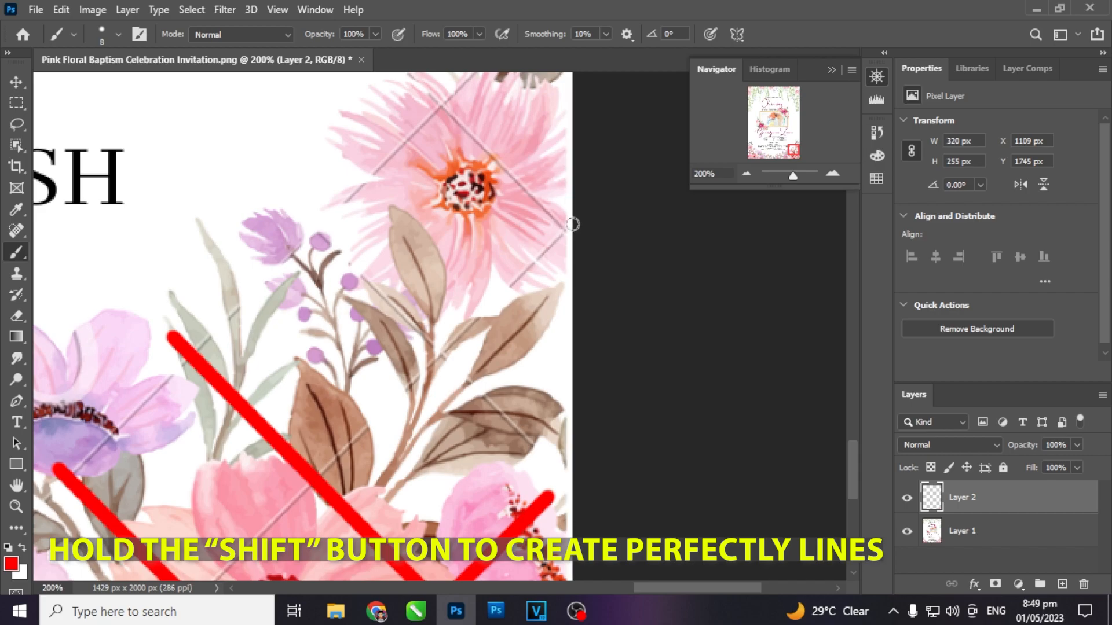
pyautogui.moveTo(396, 394); pyautogui.dragTo(560, 161)
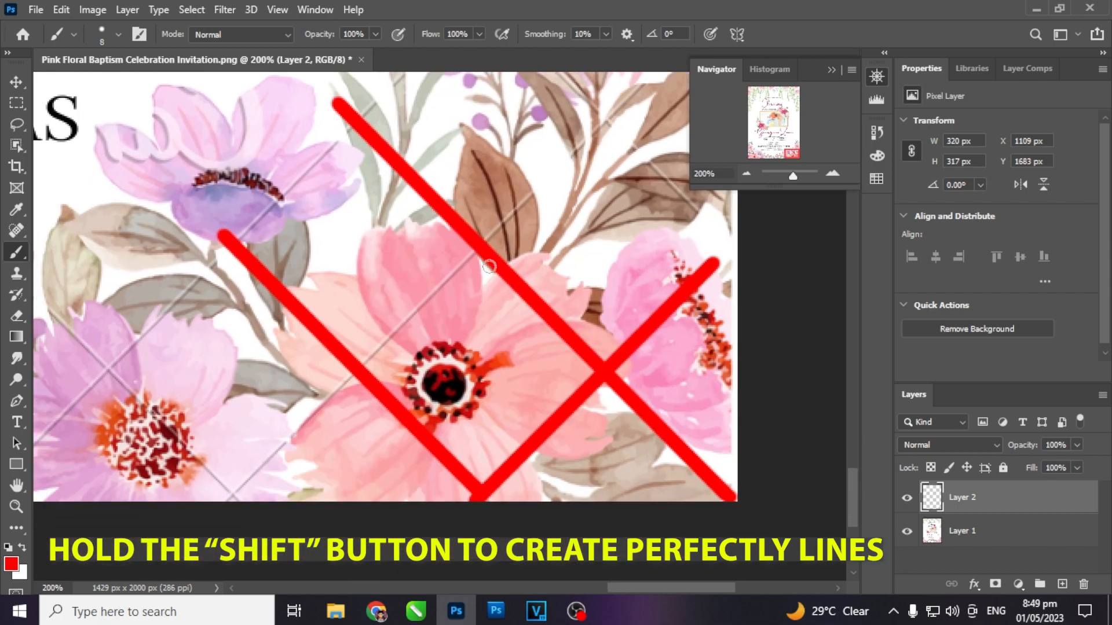
pyautogui.keyDown('shift'); pyautogui.click(227, 501); pyautogui.keyUp('shift')
pyautogui.press('c')
pyautogui.moveTo(212, 336); pyautogui.dragTo(441, 334)
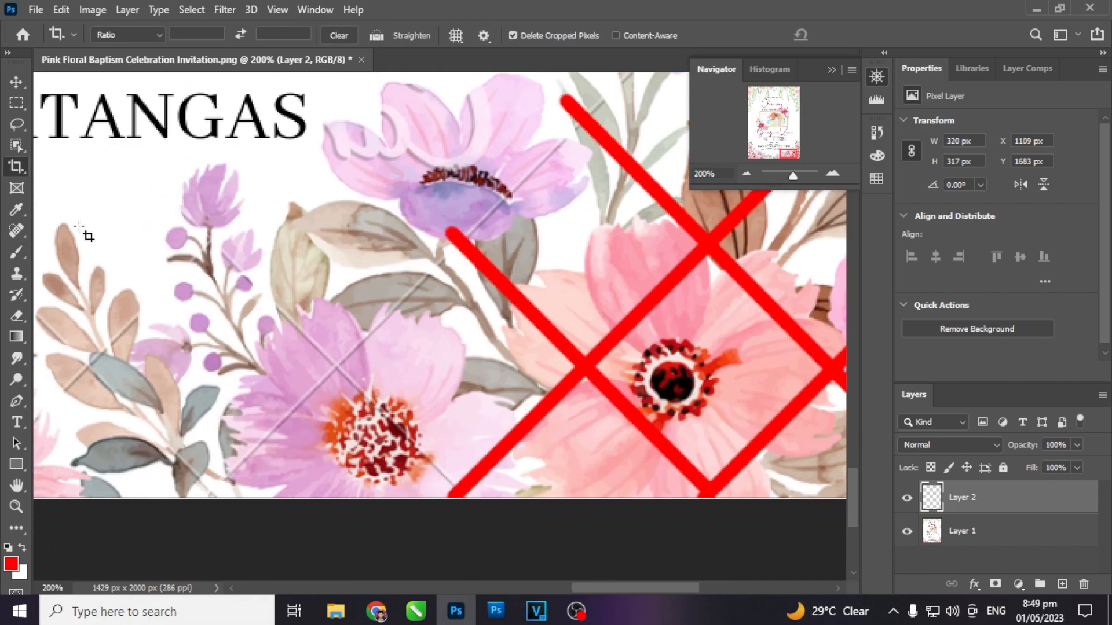
pyautogui.press('b')
pyautogui.click(213, 243)
pyautogui.keyDown('shift'); pyautogui.click(457, 491); pyautogui.keyUp('shift')
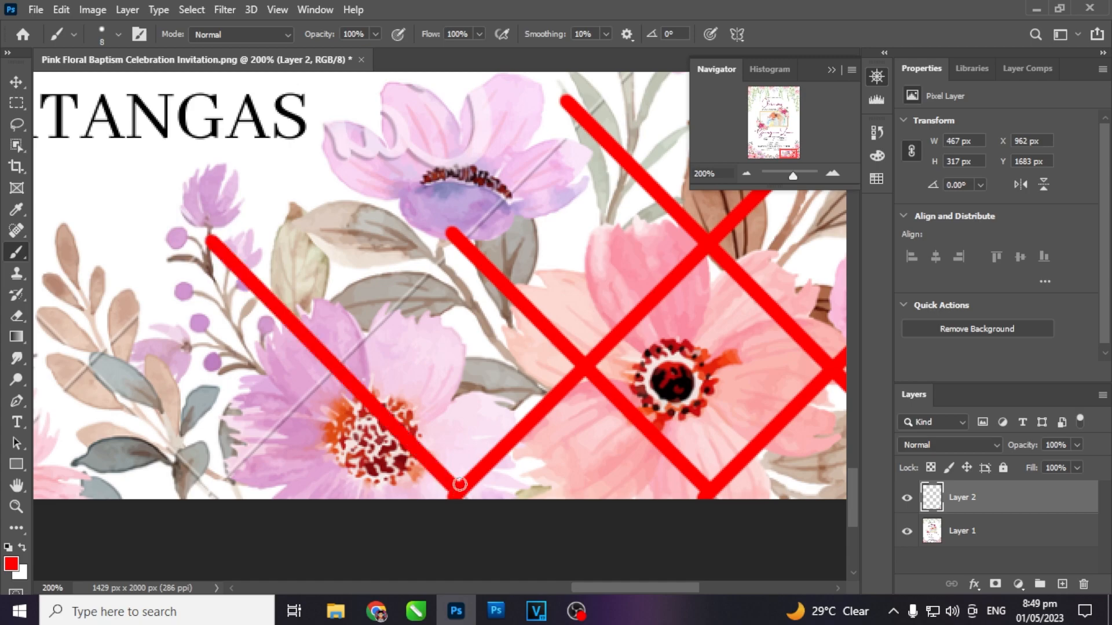
# - Trace the remaining watermark diagonals through the upper-right pink flower and the brown leaves at the image's right edge in red
pyautogui.click(214, 494)
pyautogui.moveTo(544, 222); pyautogui.dragTo(355, 421)
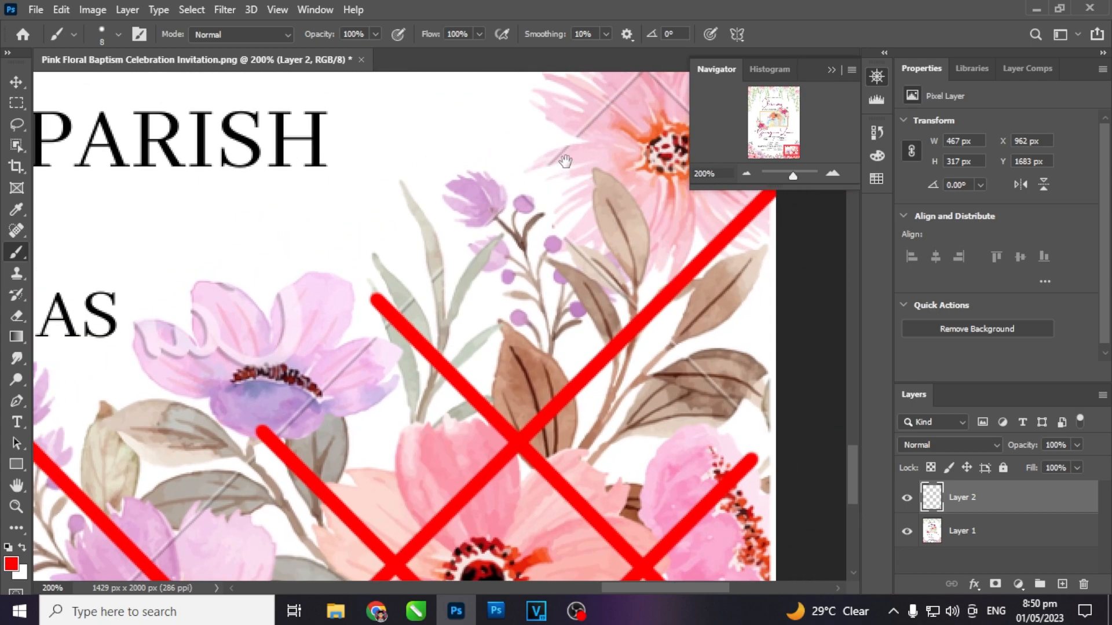
pyautogui.moveTo(565, 163); pyautogui.dragTo(420, 317)
pyautogui.keyDown('shift'); pyautogui.click(625, 97); pyautogui.keyUp('shift')
pyautogui.click(420, 143)
pyautogui.keyDown('shift'); pyautogui.click(625, 348); pyautogui.keyUp('shift')
pyautogui.moveTo(455, 381); pyautogui.dragTo(494, 216)
pyautogui.click(635, 404)
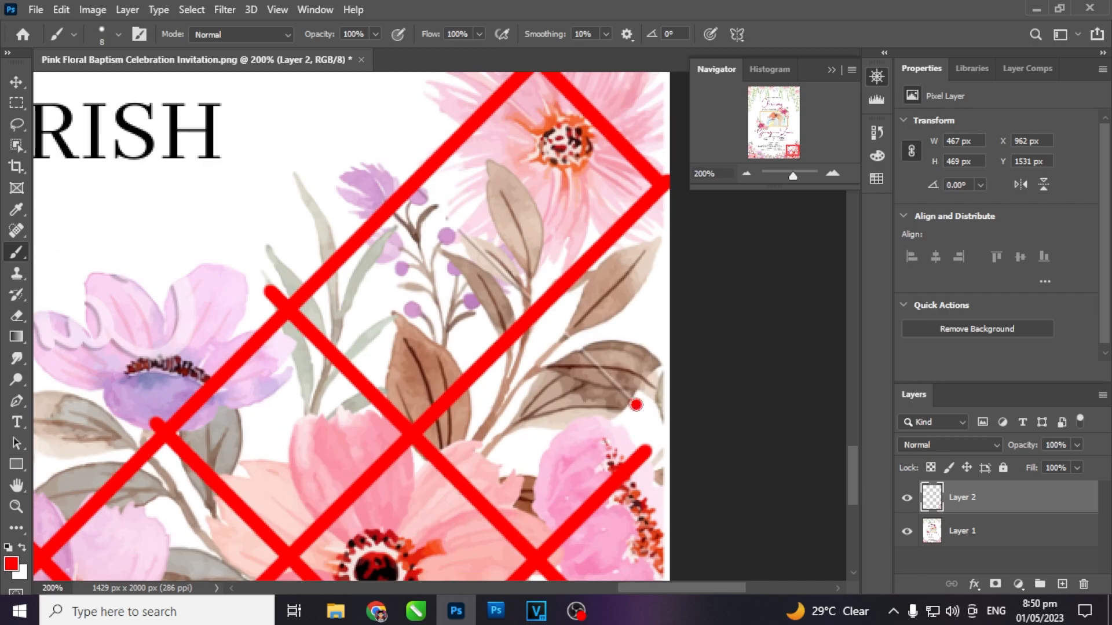
pyautogui.keyDown('shift'); pyautogui.click(452, 223); pyautogui.keyUp('shift')
# - Paint two crossing straight red lines over the watermark on the brown and grey leaves right of the small bottom-centre flower
pyautogui.moveTo(366, 382); pyautogui.dragTo(500, 171)
pyautogui.moveTo(434, 291); pyautogui.dragTo(781, 290)
pyautogui.moveTo(377, 334); pyautogui.dragTo(616, 265)
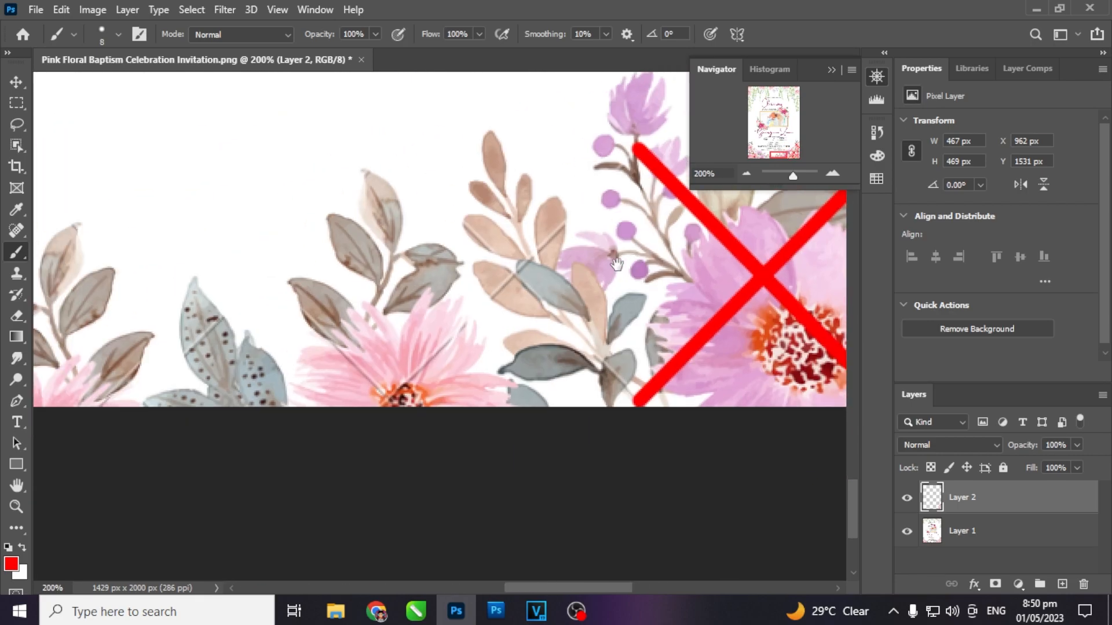
pyautogui.click(461, 223)
pyautogui.keyDown('shift'); pyautogui.click(639, 401); pyautogui.keyUp('shift')
pyautogui.click(574, 213)
pyautogui.keyDown('shift'); pyautogui.click(378, 403); pyautogui.keyUp('shift')
# - Paint short straight red lines over the watermark on the small bottom-centre pink flower and the speckled leaf
pyautogui.moveTo(291, 304)
pyautogui.mouseDown()
pyautogui.moveTo(399, 302)
pyautogui.moveTo(494, 271)
pyautogui.mouseUp()
pyautogui.click(493, 270)
pyautogui.keyDown('shift'); pyautogui.click(583, 372); pyautogui.keyUp('shift')
pyautogui.moveTo(383, 333); pyautogui.dragTo(615, 296)
pyautogui.click(651, 243)
pyautogui.keyDown('shift'); pyautogui.click(606, 291); pyautogui.keyUp('shift')
# - Paint two crossing straight red lines over the watermark on the brown leaves in the left half of the bottom border
pyautogui.moveTo(409, 267); pyautogui.dragTo(563, 330)
pyautogui.click(604, 426)
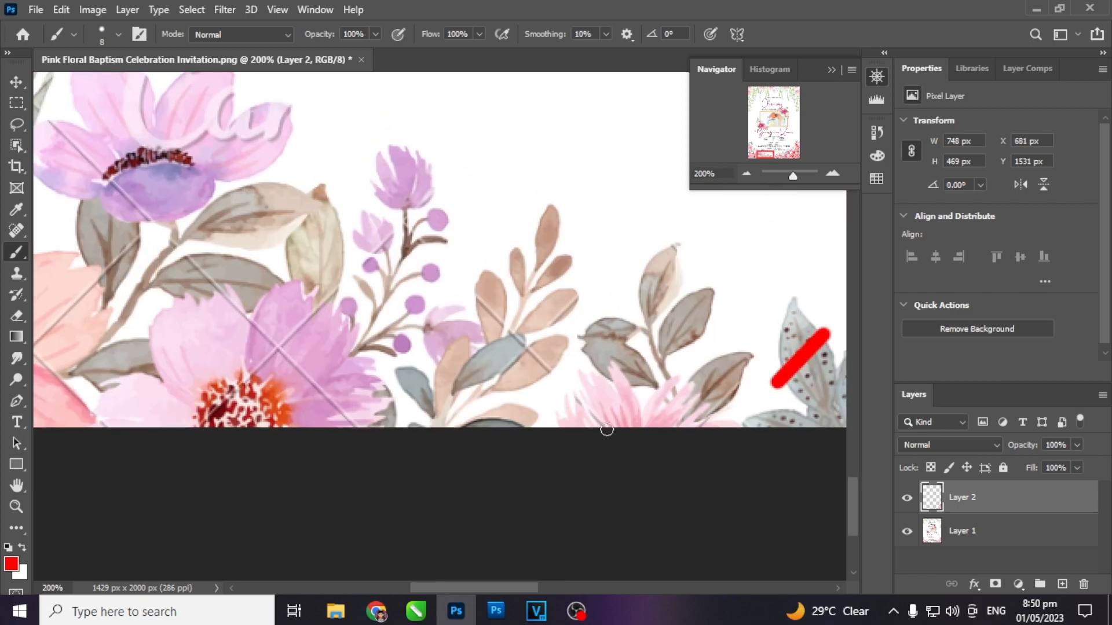
pyautogui.keyDown('shift'); pyautogui.click(463, 285); pyautogui.keyUp('shift')
pyautogui.click(582, 296)
pyautogui.keyDown('shift'); pyautogui.click(441, 426); pyautogui.keyUp('shift')
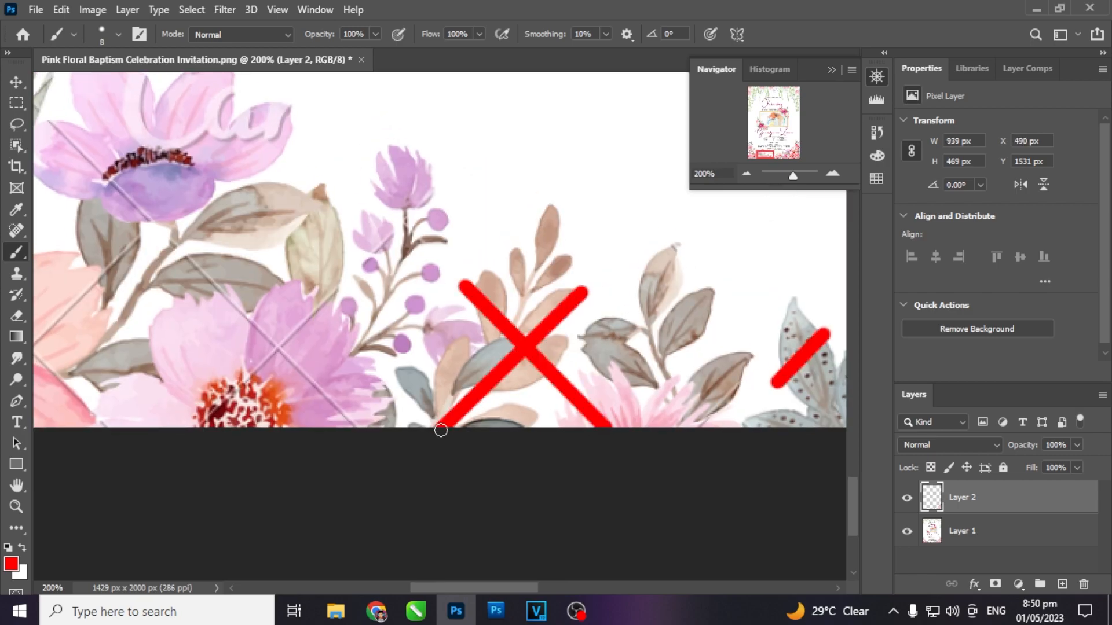
# - Trace two crossing watermark diagonals over the purple flowers of the lower-left bouquet with straight red lines
pyautogui.moveTo(357, 429); pyautogui.dragTo(623, 458)
pyautogui.moveTo(401, 208); pyautogui.dragTo(539, 394)
pyautogui.click(377, 249)
pyautogui.keyDown('shift'); pyautogui.click(711, 581); pyautogui.keyUp('shift')
pyautogui.moveTo(559, 333); pyautogui.dragTo(407, 114)
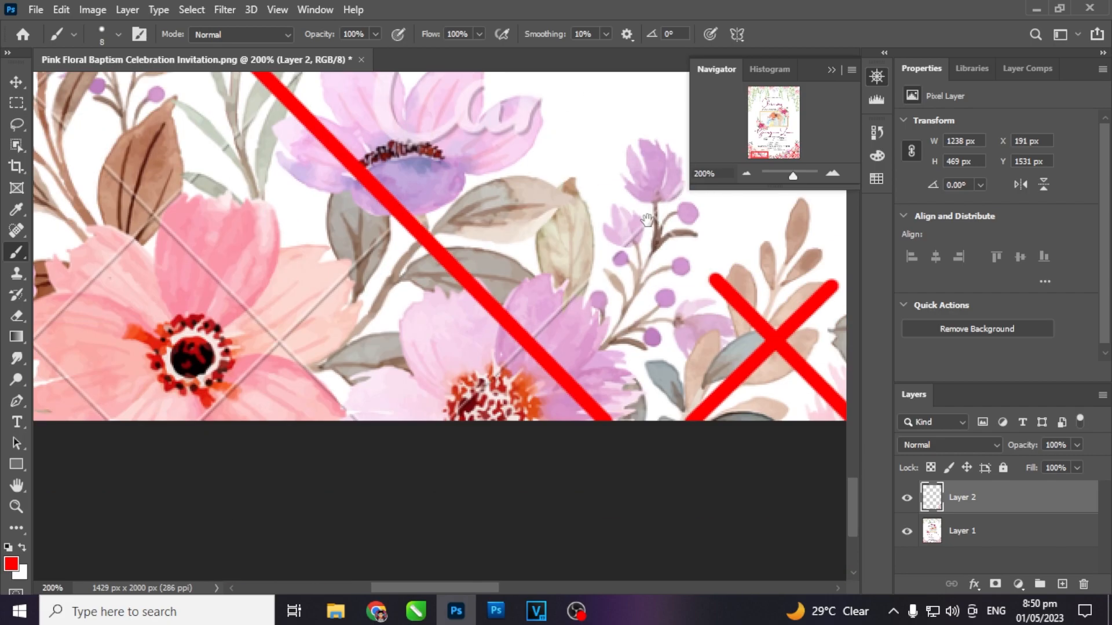
pyautogui.moveTo(646, 220); pyautogui.dragTo(565, 239)
pyautogui.click(604, 205)
pyautogui.keyDown('shift'); pyautogui.click(365, 442); pyautogui.keyUp('shift')
# - Trace the diagonal from the bottom edge up to the left edge, and the one crossing the left-edge pink flower, in red
pyautogui.moveTo(240, 327); pyautogui.dragTo(604, 382)
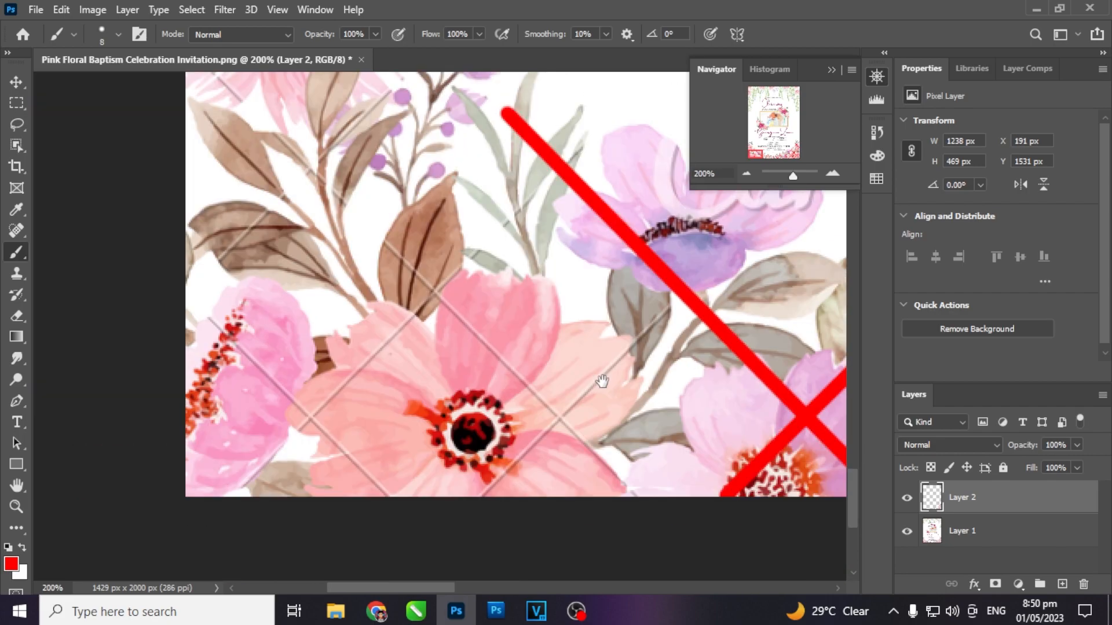
pyautogui.click(639, 498)
pyautogui.moveTo(372, 228); pyautogui.dragTo(492, 383)
pyautogui.keyDown('shift'); pyautogui.click(305, 197); pyautogui.keyUp('shift')
pyautogui.moveTo(459, 124); pyautogui.dragTo(454, 324)
pyautogui.click(499, 193)
pyautogui.keyDown('shift'); pyautogui.click(304, 398); pyautogui.keyUp('shift')
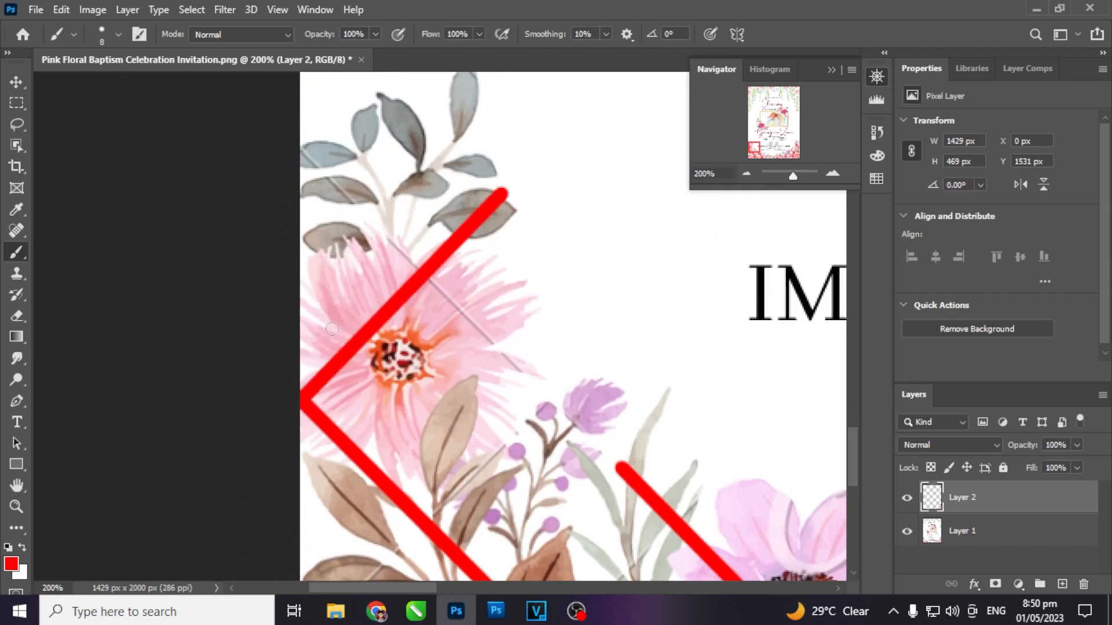
# - Paint straight red lines from the left edge down to the purple buds and from the lower brown leaf up to those buds
pyautogui.click(301, 150)
pyautogui.moveTo(522, 377); pyautogui.dragTo(379, 251)
pyautogui.keyDown('shift'); pyautogui.click(466, 331); pyautogui.keyUp('shift')
pyautogui.moveTo(141, 544); pyautogui.dragTo(303, 420)
pyautogui.click(349, 371)
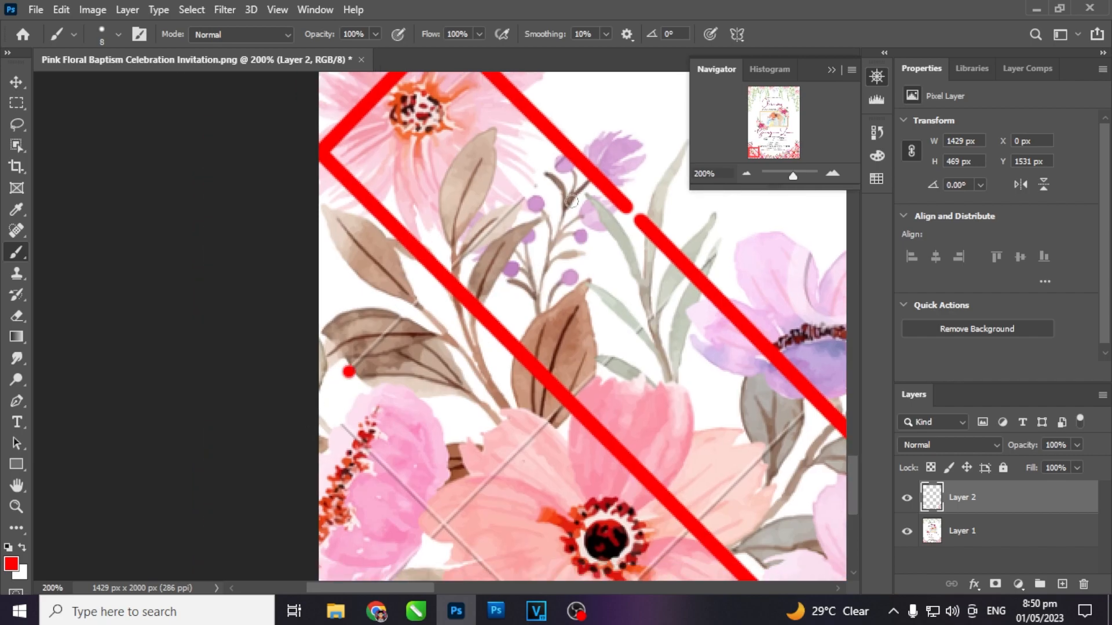
pyautogui.keyDown('shift'); pyautogui.click(563, 155); pyautogui.keyUp('shift')
# - Paint three straight red lines over the remaining watermark diagonals on the large pink flowers in the lower-left corner
pyautogui.moveTo(516, 358); pyautogui.dragTo(447, 207)
pyautogui.click(271, 273)
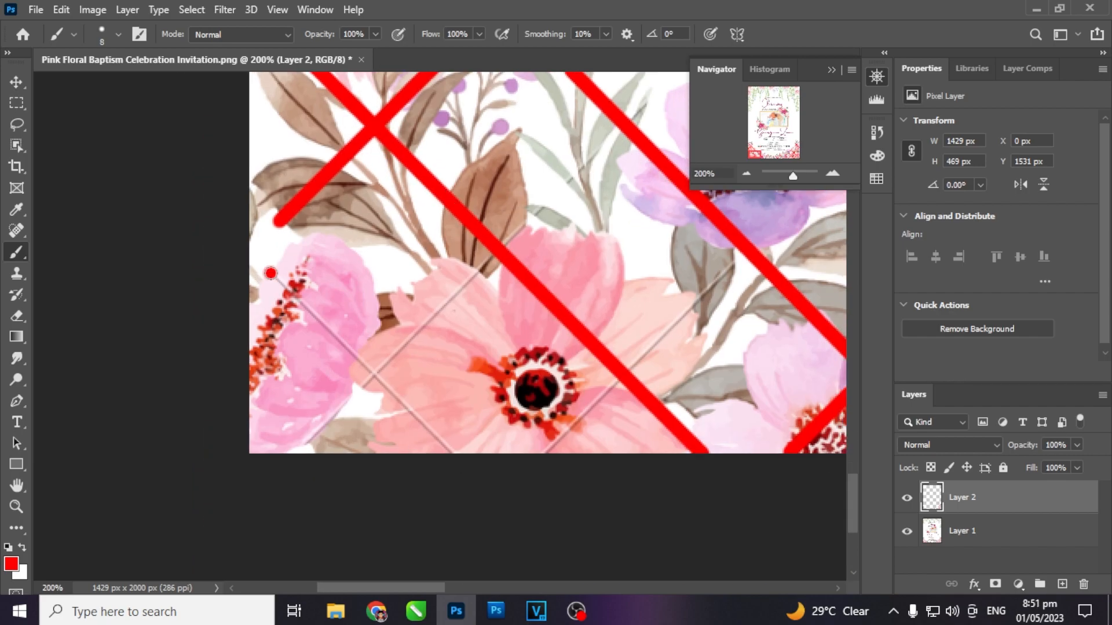
pyautogui.keyDown('shift'); pyautogui.click(454, 455); pyautogui.keyUp('shift')
pyautogui.click(297, 453)
pyautogui.moveTo(607, 211); pyautogui.dragTo(539, 283)
pyautogui.keyDown('shift'); pyautogui.click(555, 198); pyautogui.keyUp('shift')
pyautogui.moveTo(564, 342); pyautogui.dragTo(416, 225)
pyautogui.click(521, 212)
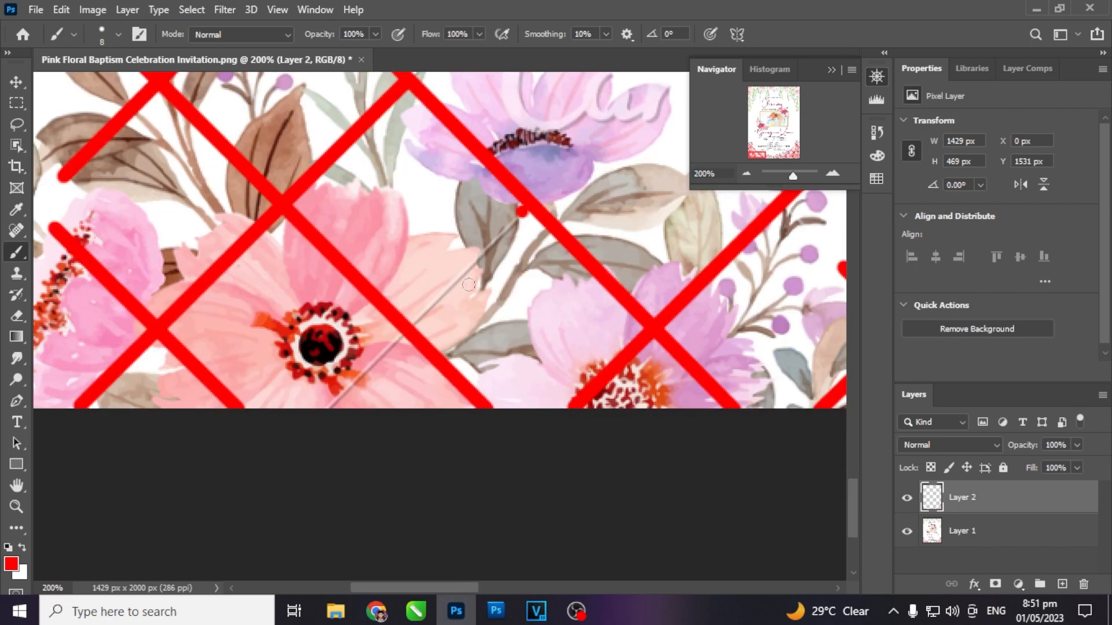
pyautogui.keyDown('shift'); pyautogui.click(328, 409); pyautogui.keyUp('shift')
# - Trace the watermark in the upper-left corner with straight red lines from the left edge to the berries and the top edge
pyautogui.click(746, 173)
pyautogui.click(746, 173)
pyautogui.moveTo(563, 258); pyautogui.dragTo(414, 423)
pyautogui.moveTo(209, 257); pyautogui.dragTo(203, 574)
pyautogui.moveTo(324, 116); pyautogui.dragTo(456, 289)
pyautogui.click(833, 174)
pyautogui.moveTo(321, 205); pyautogui.dragTo(462, 290)
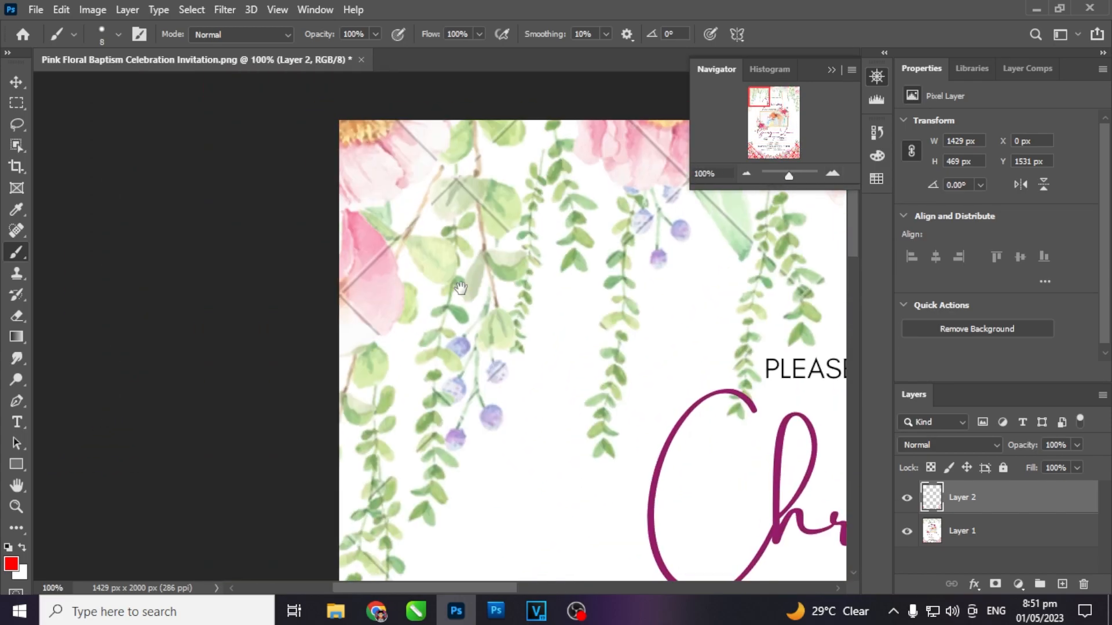
pyautogui.keyDown('shift'); pyautogui.click(468, 423); pyautogui.keyUp('shift')
pyautogui.click(513, 121)
pyautogui.keyDown('shift'); pyautogui.click(342, 294); pyautogui.keyUp('shift')
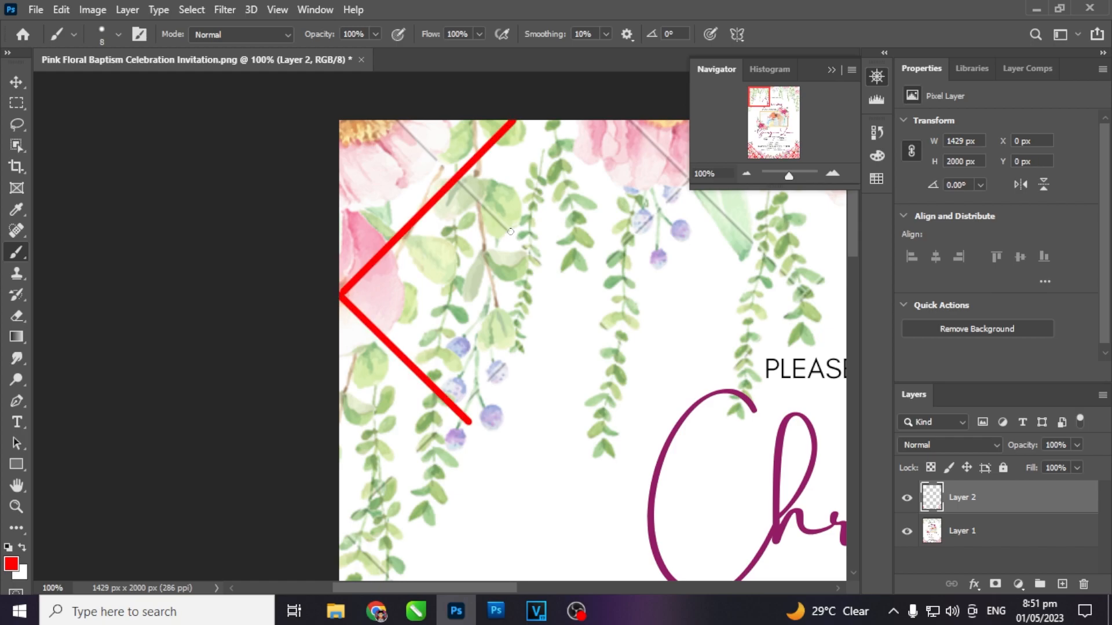
# - Paint straight red lines over the watermark on the left-edge hanging vines and from the purple berries up to the top edge
pyautogui.scroll(-5, 410, 268)
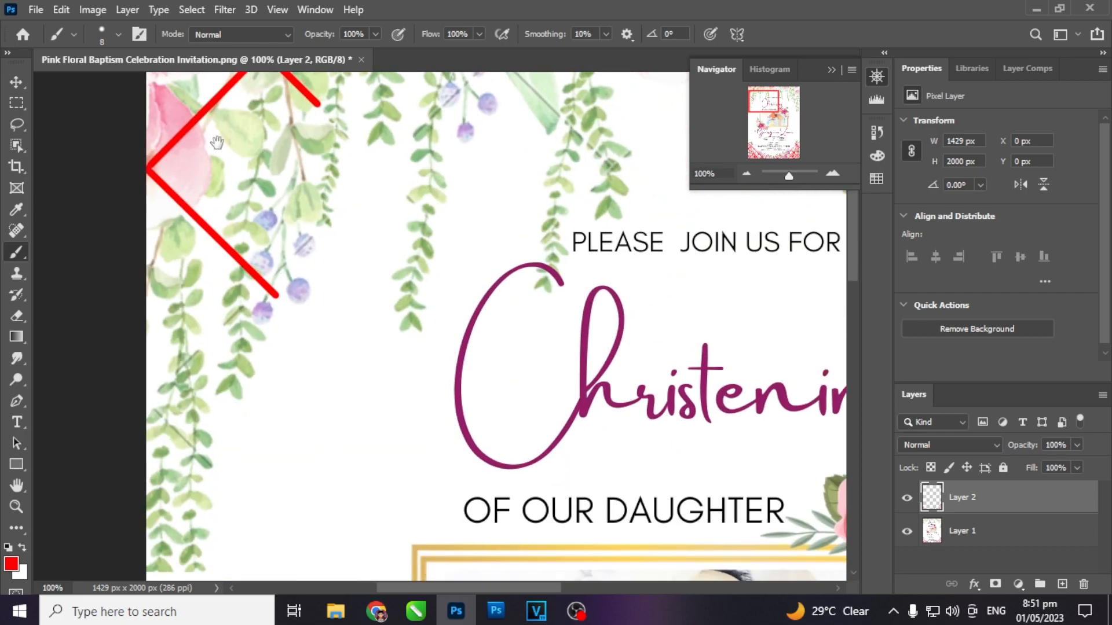
pyautogui.keyDown('shift'); pyautogui.click(295, 284); pyautogui.keyUp('shift')
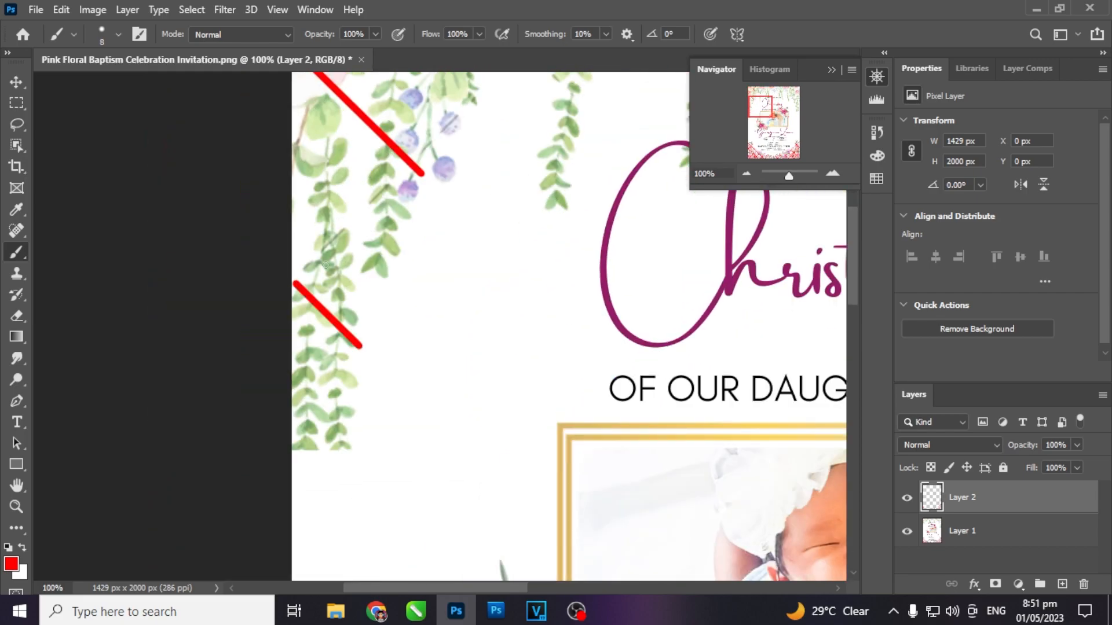
pyautogui.keyDown('shift'); pyautogui.click(408, 161); pyautogui.keyUp('shift')
pyautogui.scroll(5, 386, 395)
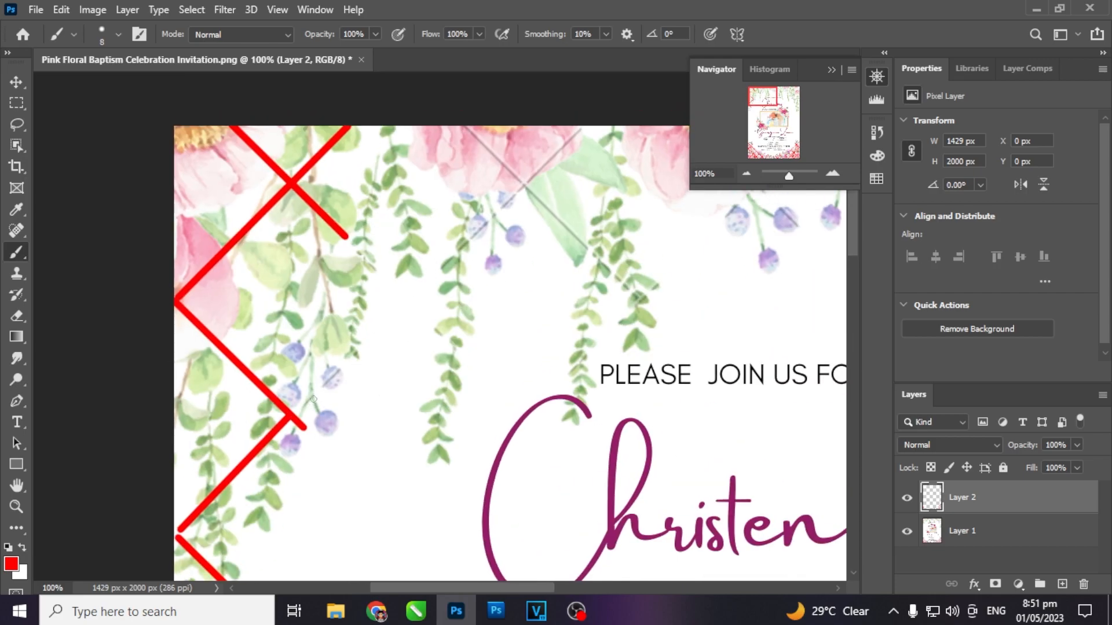
pyautogui.keyDown('shift'); pyautogui.click(580, 129); pyautogui.keyUp('shift')
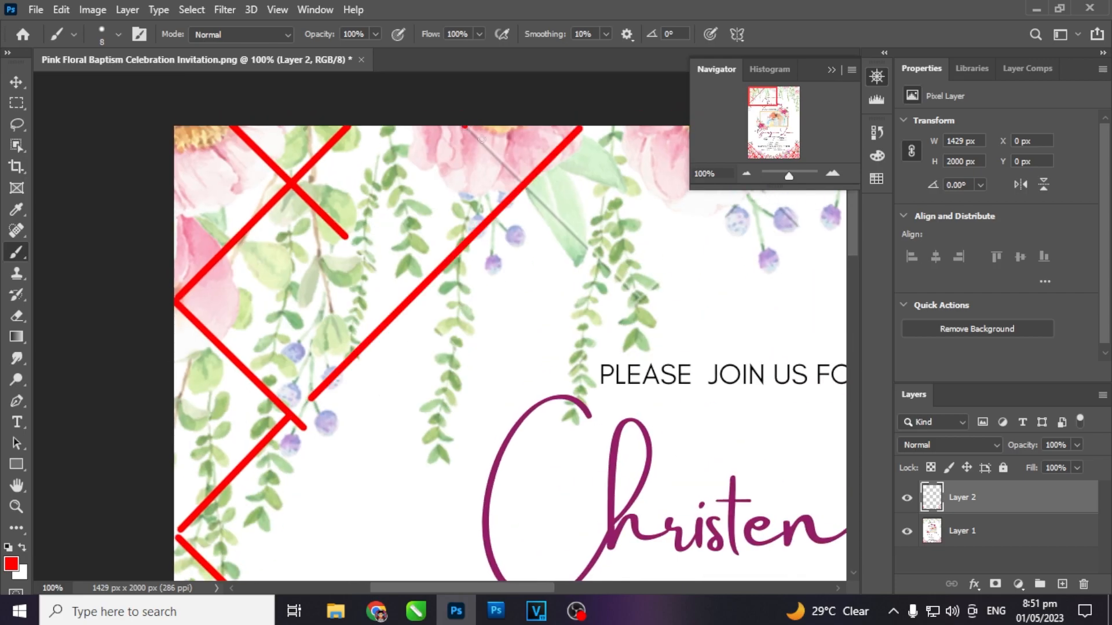
# - Finish the red line ending on the top hanging vines with a short crossing stroke and cross two straight lines over the top-centre pink flower
pyautogui.keyDown('shift'); pyautogui.click(646, 304); pyautogui.keyUp('shift')
pyautogui.keyDown('shift'); pyautogui.click(661, 278); pyautogui.keyUp('shift')
pyautogui.hscroll(6, 405, 268)
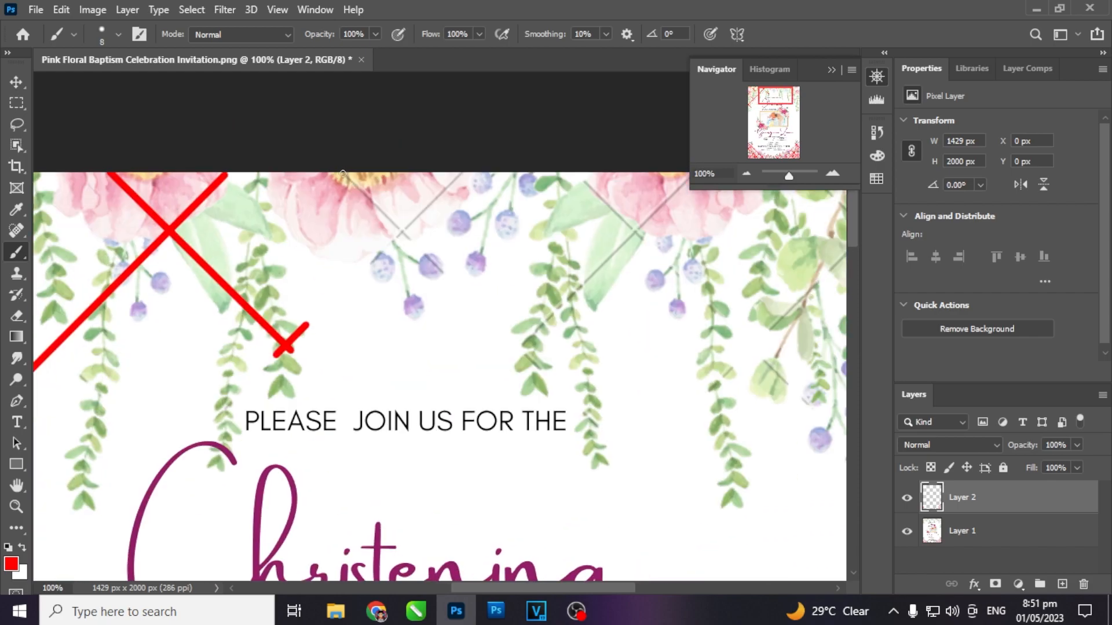
pyautogui.keyDown('shift'); pyautogui.click(453, 282); pyautogui.keyUp('shift')
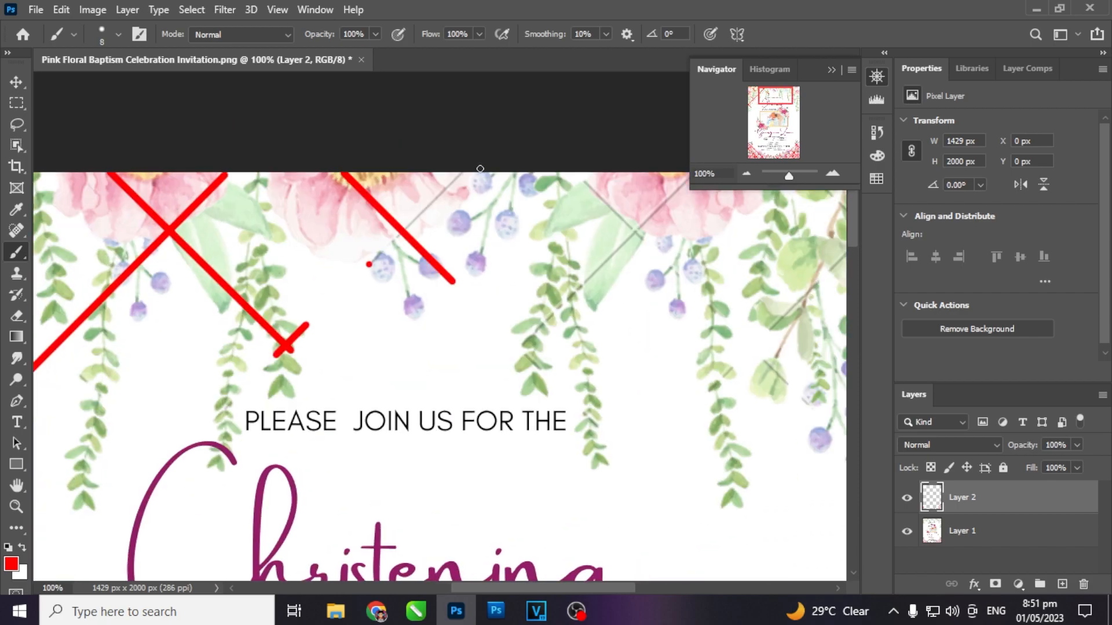
pyautogui.keyDown('shift'); pyautogui.click(460, 173); pyautogui.keyUp('shift')
# - Paint a long straight red line from the top-edge green leaf down to the right-edge vines, plus a short diagonal on the vines below
pyautogui.hscroll(3, 431, 198)
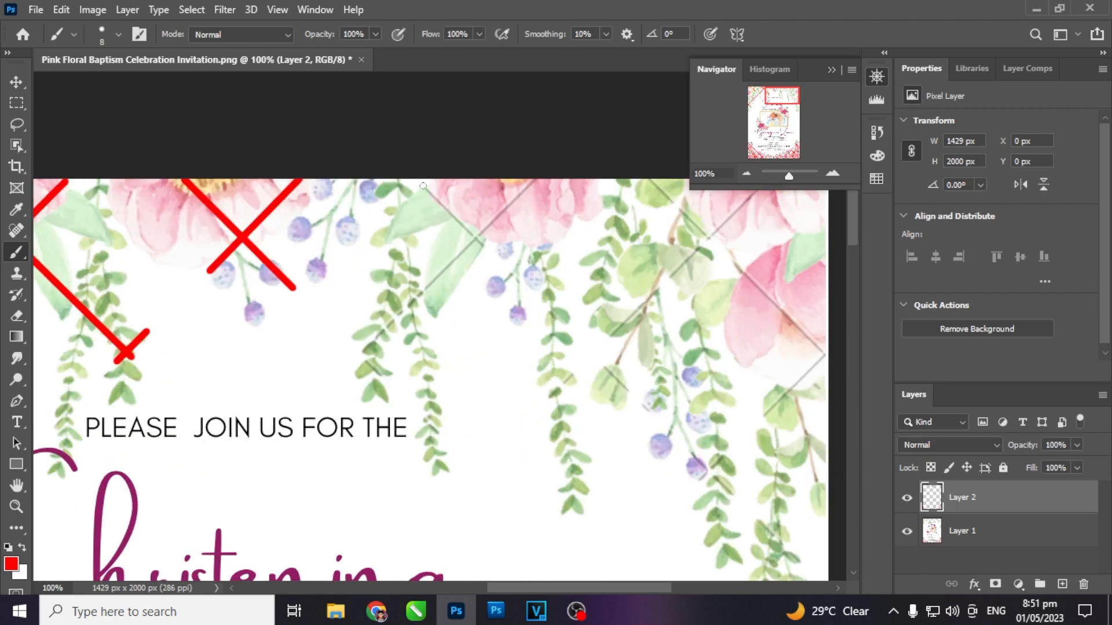
pyautogui.click(424, 186)
pyautogui.scroll(-3, 423, 191)
pyautogui.hscroll(3, 423, 191)
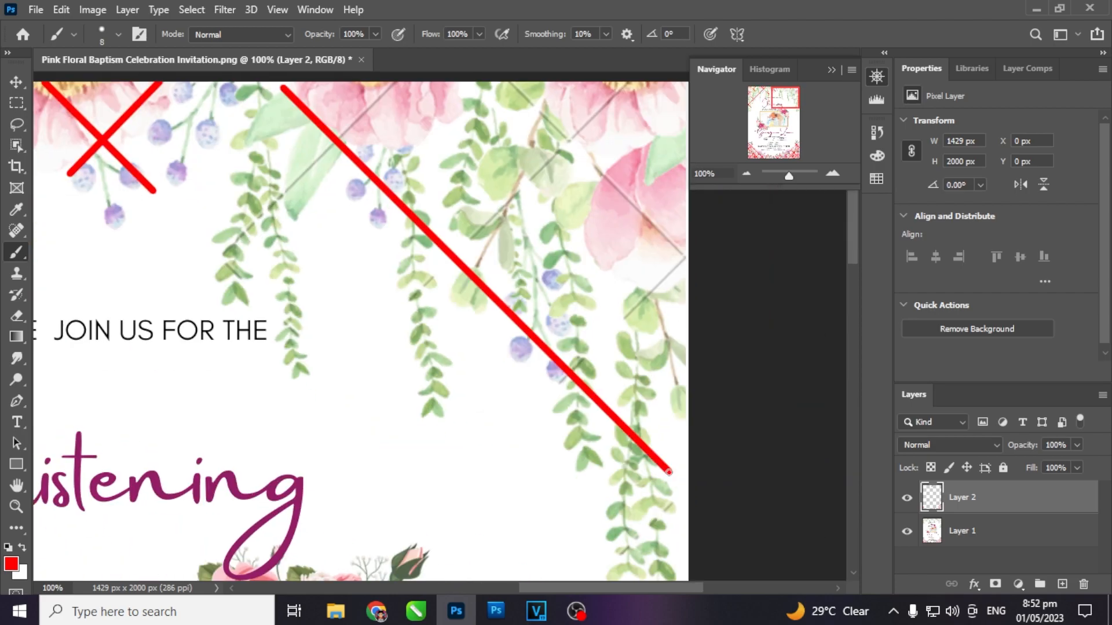
pyautogui.keyDown('shift'); pyautogui.click(669, 472); pyautogui.keyUp('shift')
pyautogui.scroll(-3, 507, 360)
pyautogui.hscroll(2, 506, 361)
pyautogui.keyDown('shift'); pyautogui.click(562, 296); pyautogui.keyUp('shift')
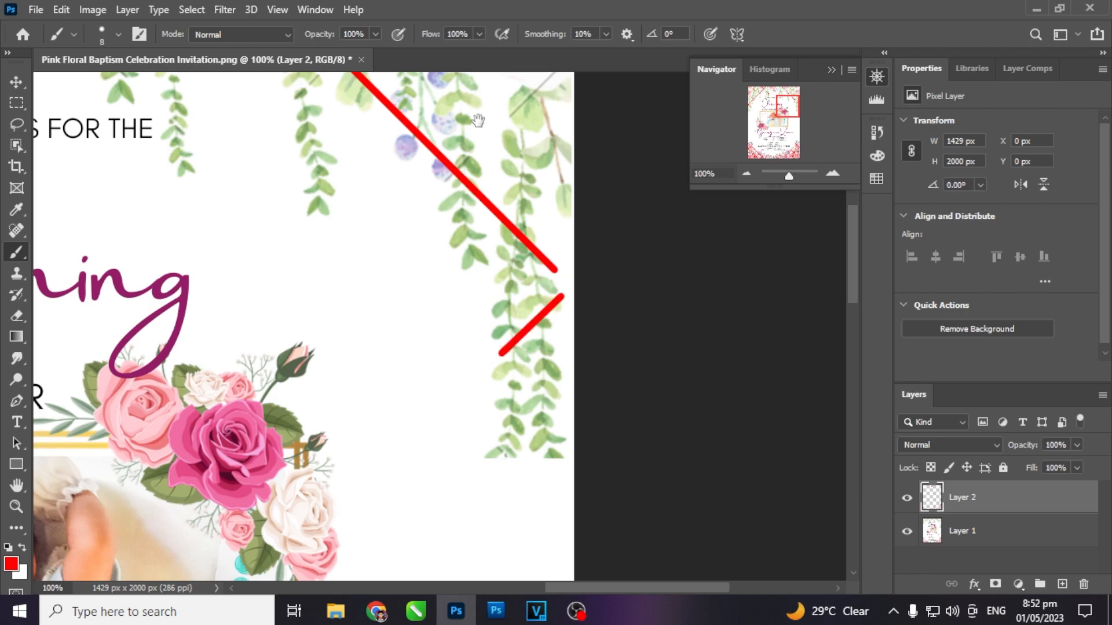
# - Paint two straight red lines meeting at the right edge, one from the purple berries and one from the top edge across the pink flowers
pyautogui.scroll(3, 559, 310)
pyautogui.hscroll(-1, 559, 310)
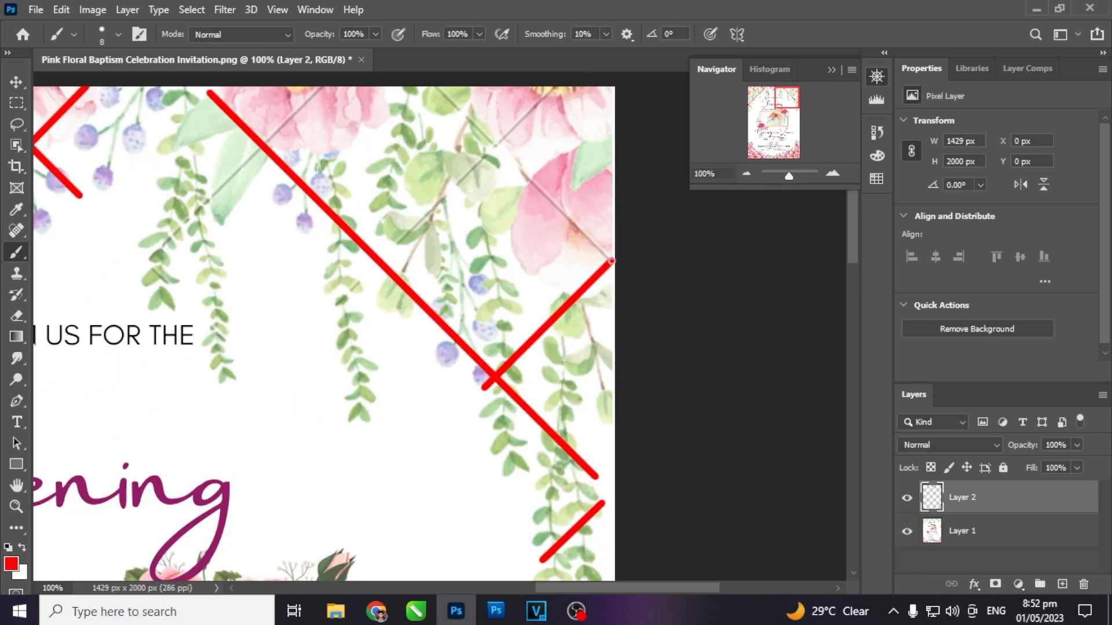
pyautogui.keyDown('shift'); pyautogui.click(611, 261); pyautogui.keyUp('shift')
pyautogui.scroll(3, 529, 294)
pyautogui.hscroll(-1, 529, 293)
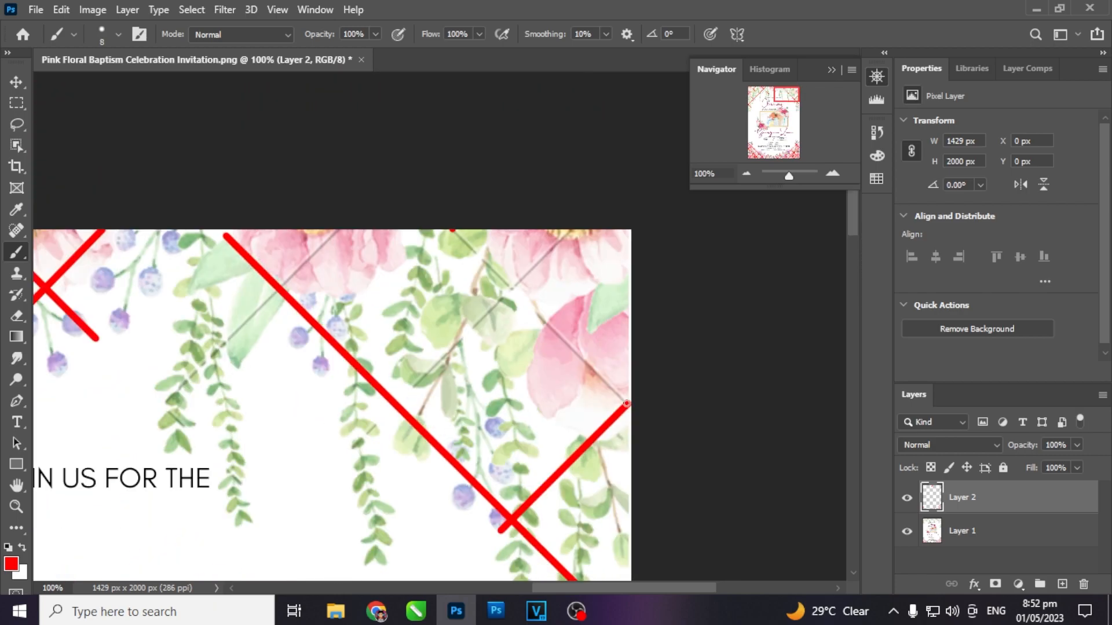
pyautogui.keyDown('shift'); pyautogui.click(626, 403); pyautogui.keyUp('shift')
# - Paint straight red lines over the watermark through the upper-right round leaves and from the long green leaf up to the top edge
pyautogui.keyDown('shift'); pyautogui.click(404, 393); pyautogui.keyUp('shift')
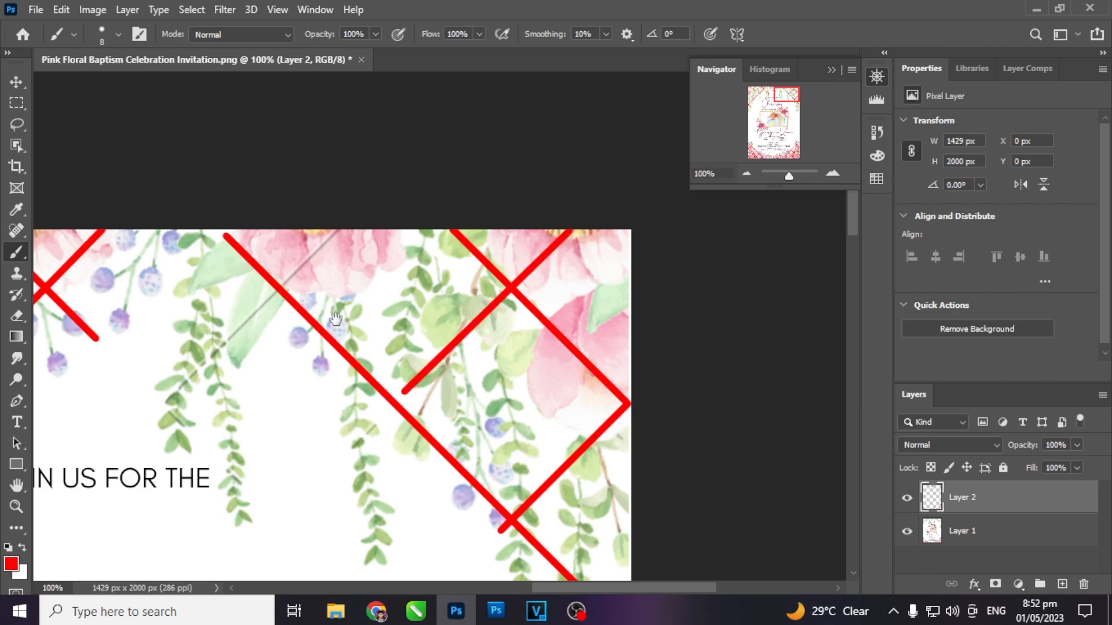
pyautogui.hscroll(-3, 339, 322)
pyautogui.keyDown('shift'); pyautogui.click(495, 219); pyautogui.keyUp('shift')
# - Review the whole invitation at 33.33% for watermark diagonals that are not yet traced
pyautogui.moveTo(294, 416); pyautogui.dragTo(568, 319)
pyautogui.click(743, 173)
pyautogui.click(743, 173)
pyautogui.click(743, 172)
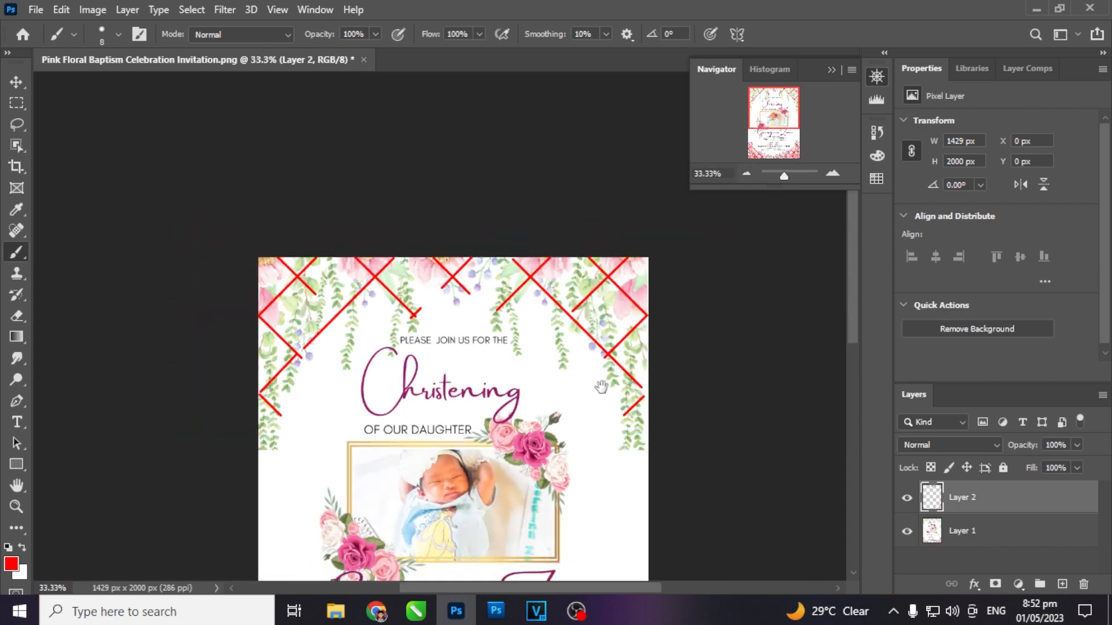
pyautogui.moveTo(602, 386); pyautogui.dragTo(467, 145)
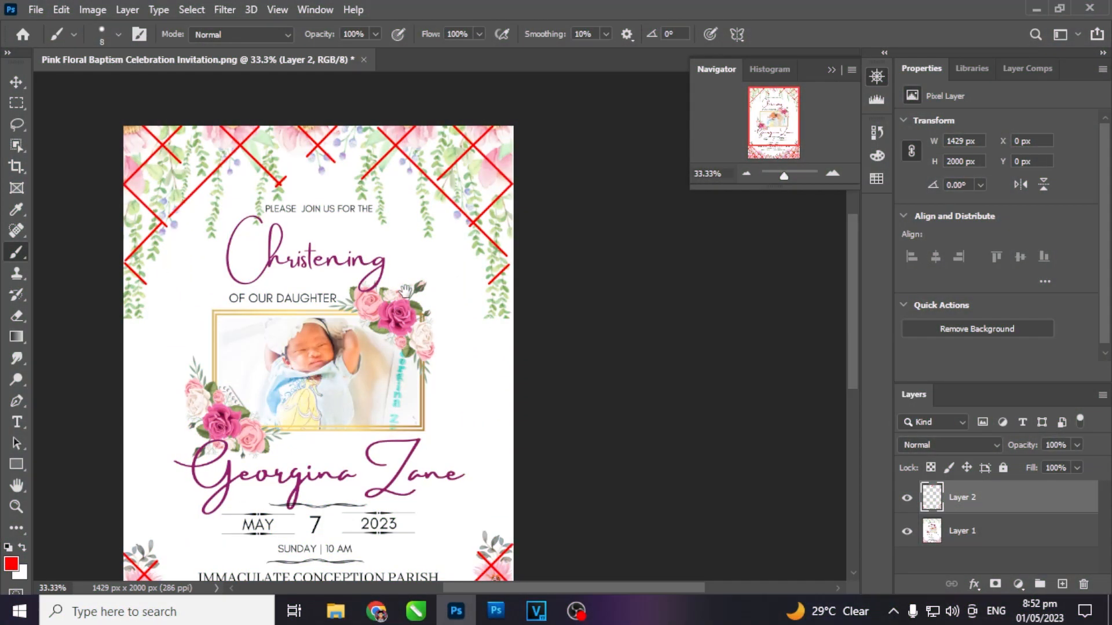
pyautogui.moveTo(405, 290); pyautogui.dragTo(491, 165)
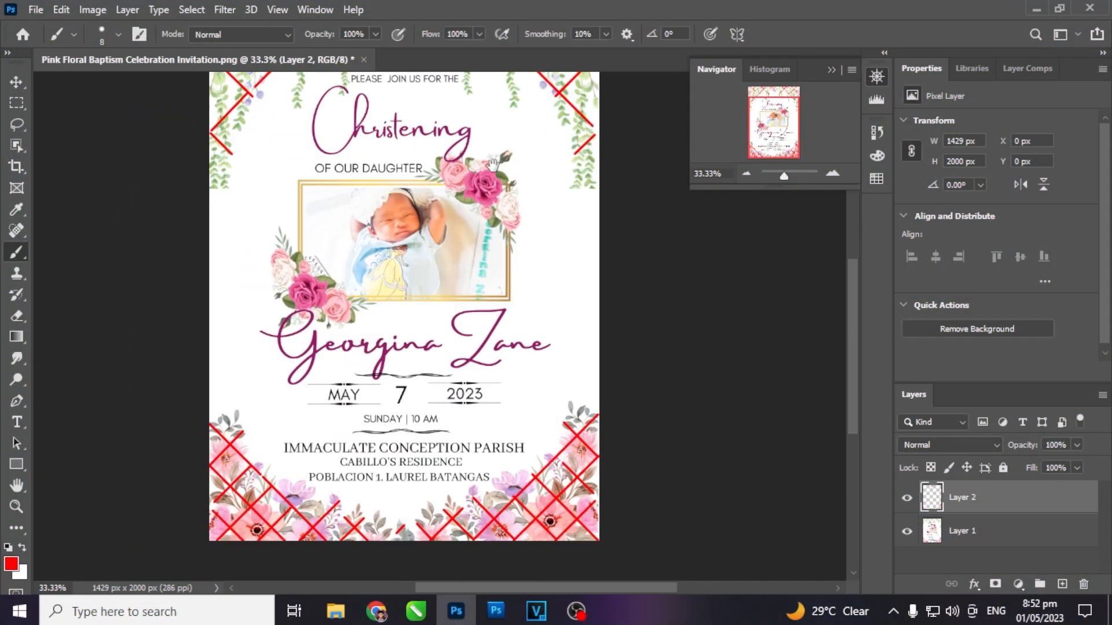
pyautogui.moveTo(537, 432); pyautogui.dragTo(528, 271)
pyautogui.moveTo(517, 98); pyautogui.dragTo(585, 293)
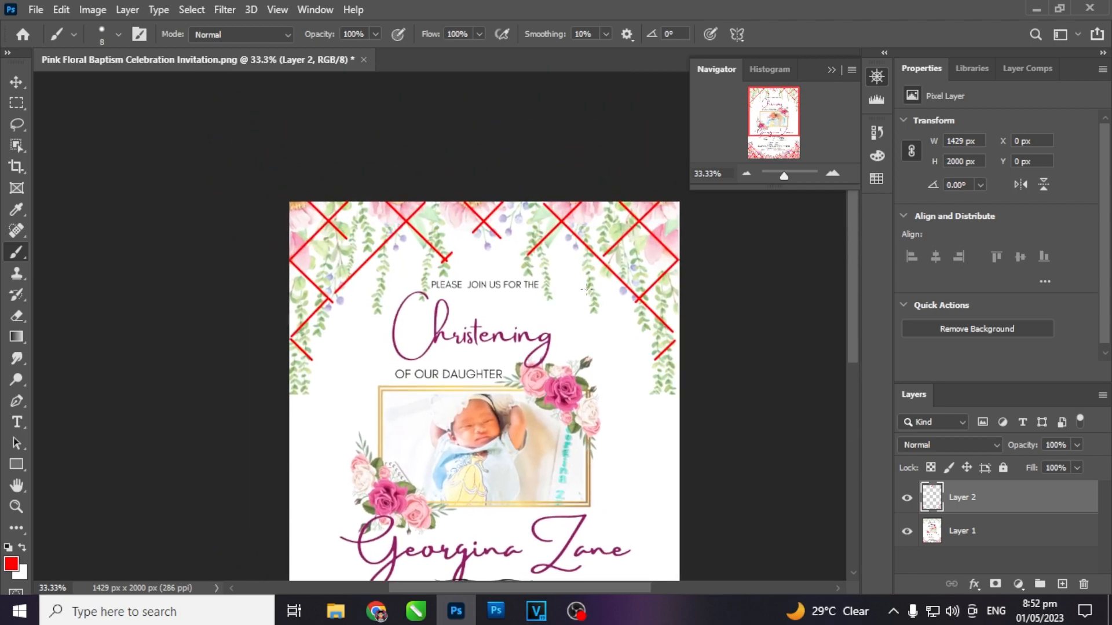
pyautogui.moveTo(567, 387); pyautogui.dragTo(389, 219)
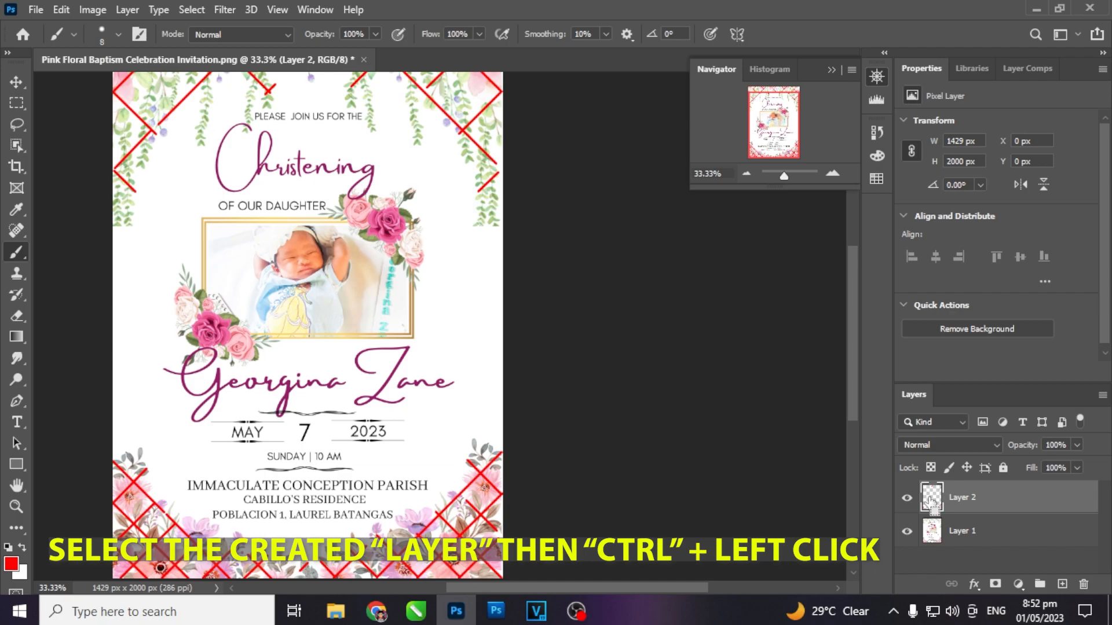
# - Load the red lines of Layer 2 as a selection and inspect its outline at 100% around the bottom flowers
pyautogui.keyDown('ctrl'); pyautogui.click(929, 500); pyautogui.keyUp('ctrl')
pyautogui.moveTo(416, 432); pyautogui.dragTo(473, 178)
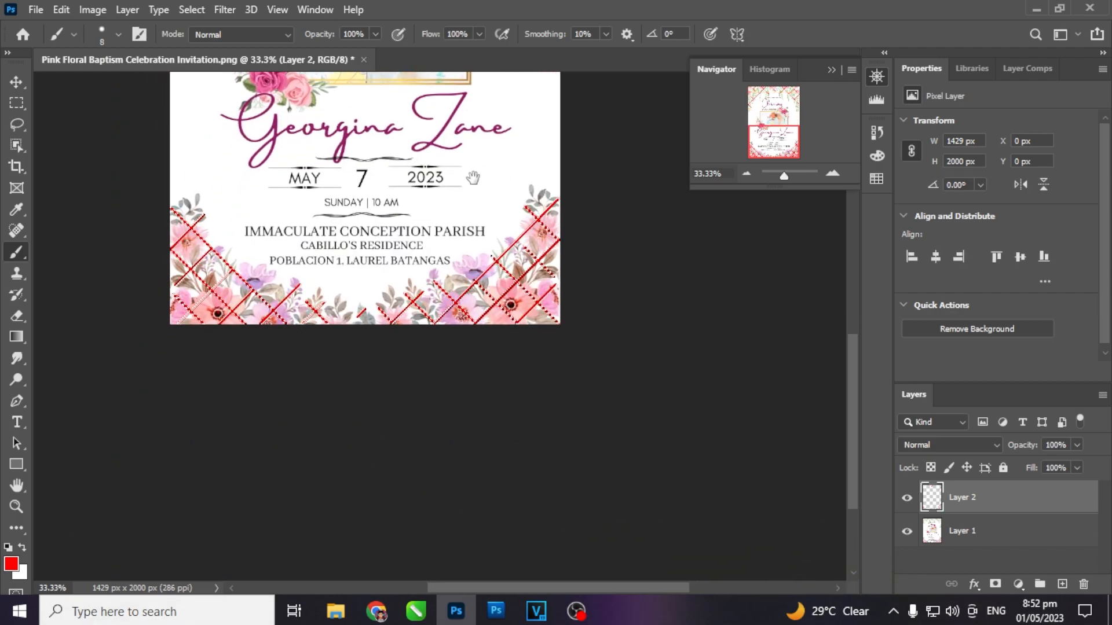
pyautogui.click(832, 173)
pyautogui.click(832, 174)
pyautogui.click(832, 174)
pyautogui.moveTo(619, 229); pyautogui.dragTo(433, 394)
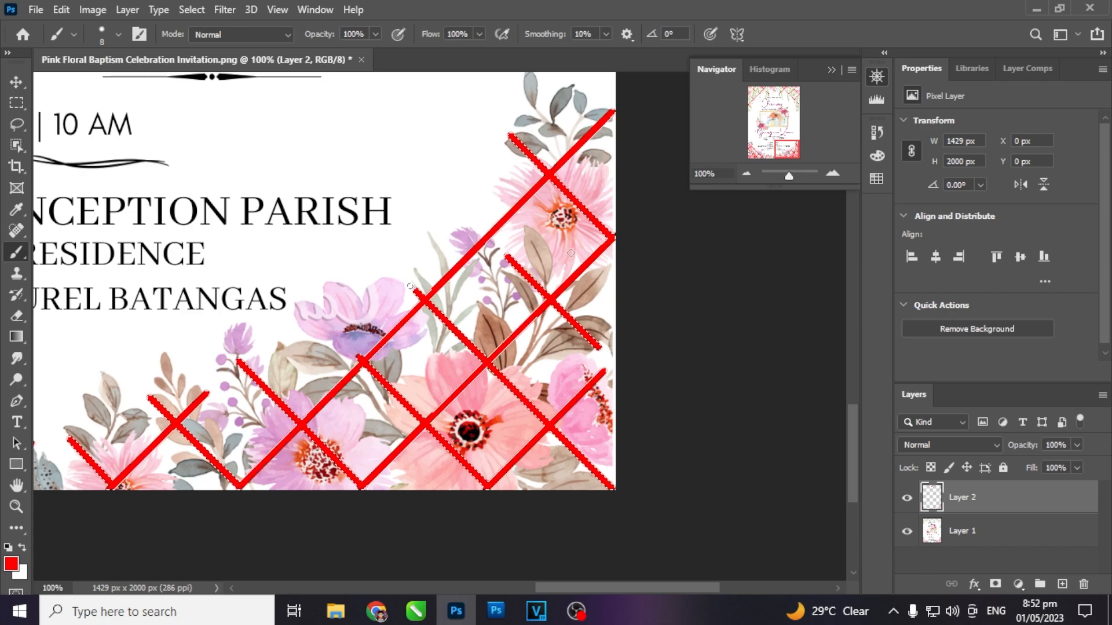
pyautogui.moveTo(326, 289)
pyautogui.mouseDown()
pyautogui.moveTo(425, 284)
pyautogui.moveTo(689, 311)
pyautogui.mouseUp()
pyautogui.moveTo(185, 349); pyautogui.dragTo(480, 314)
pyautogui.moveTo(365, 99); pyautogui.dragTo(241, 154)
pyautogui.moveTo(663, 374); pyautogui.dragTo(380, 316)
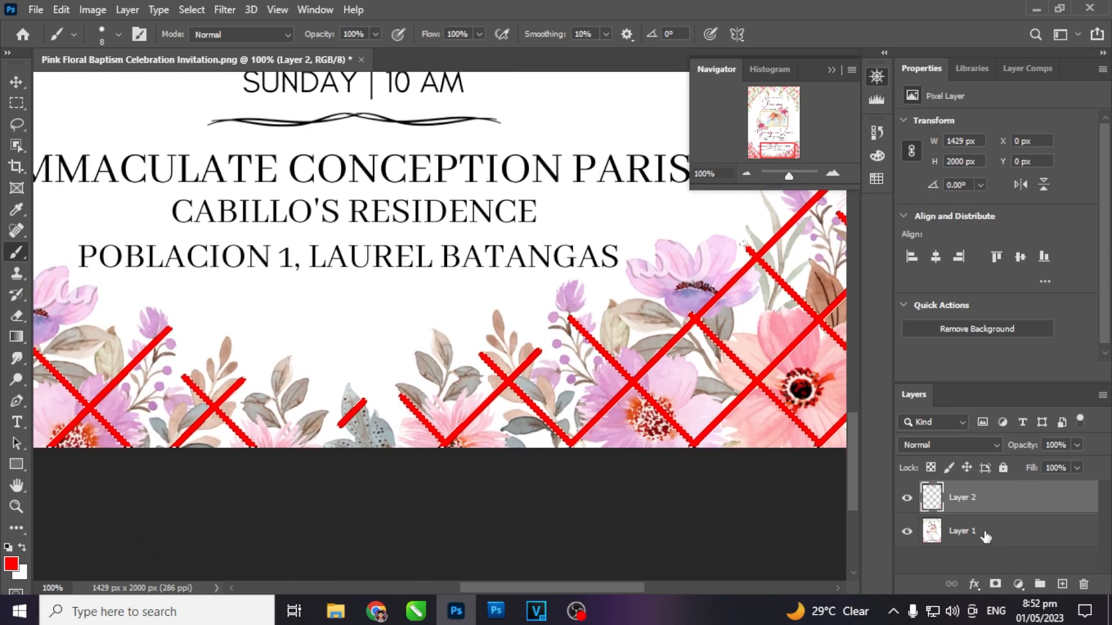
# - Hide Layer 2 and fill the selected lines on Layer 1 with Content-Aware contents, Normal mode, 100% opacity and Color Adaptation on
pyautogui.click(985, 537)
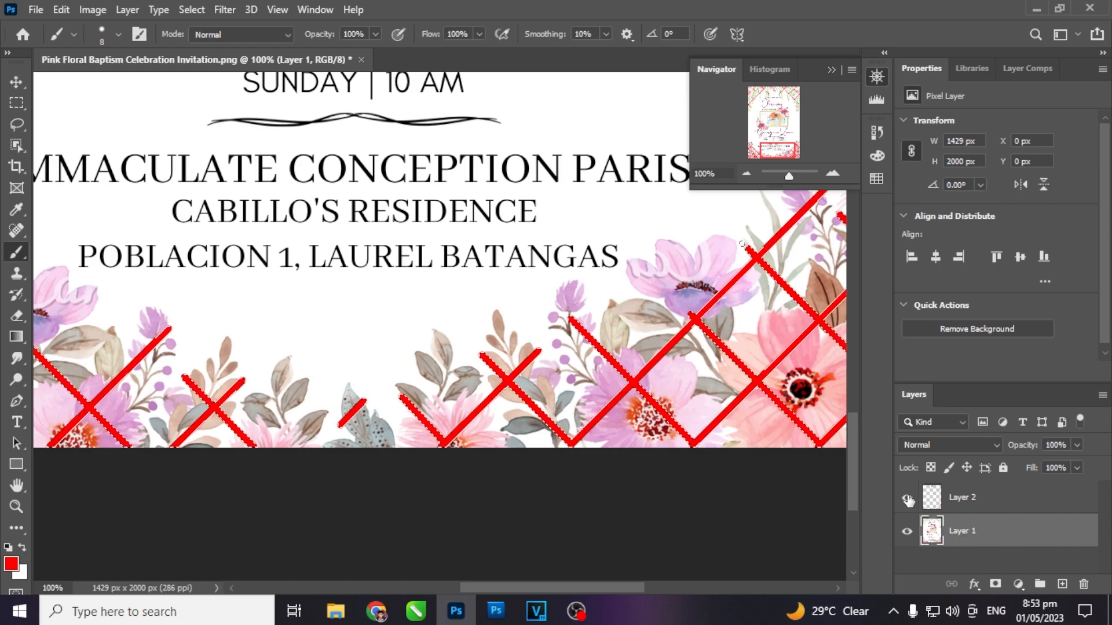
pyautogui.click(907, 500)
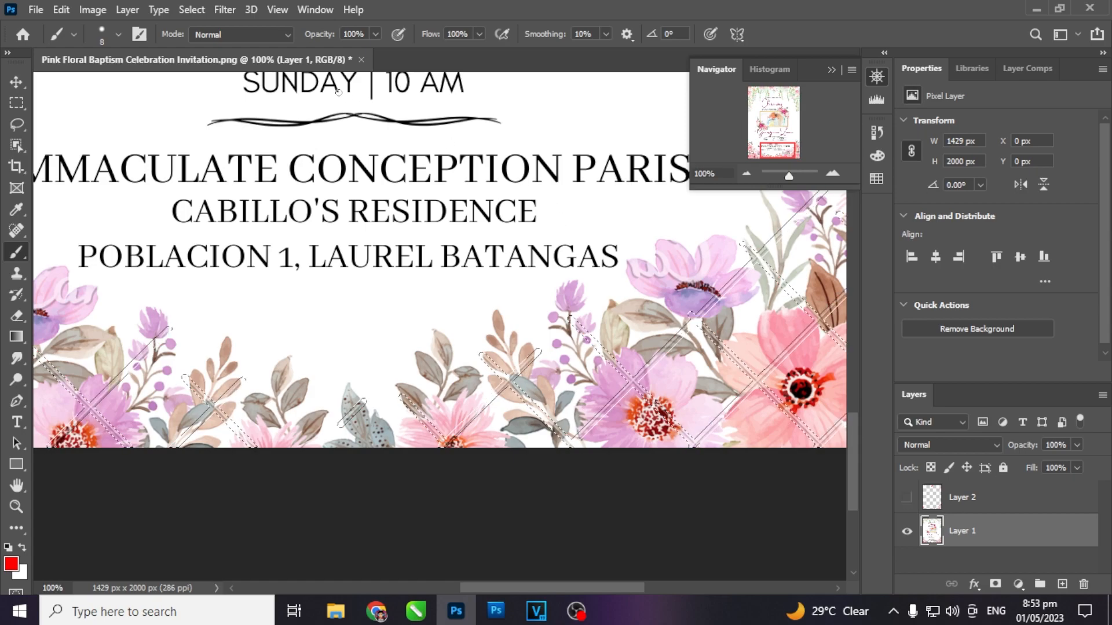
pyautogui.click(61, 9)
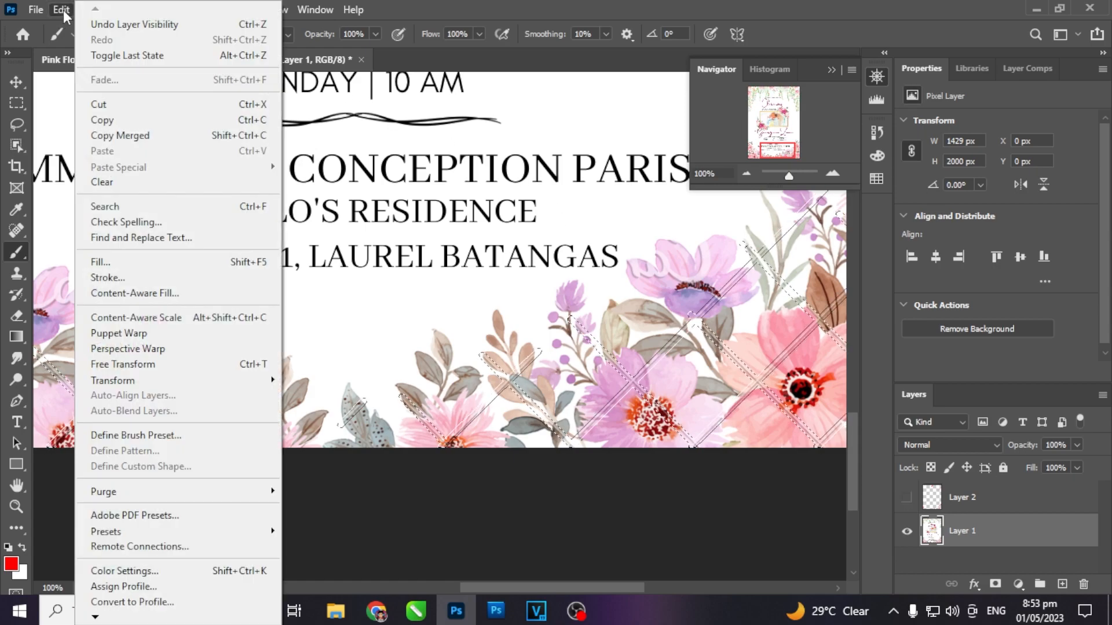
pyautogui.click(101, 262)
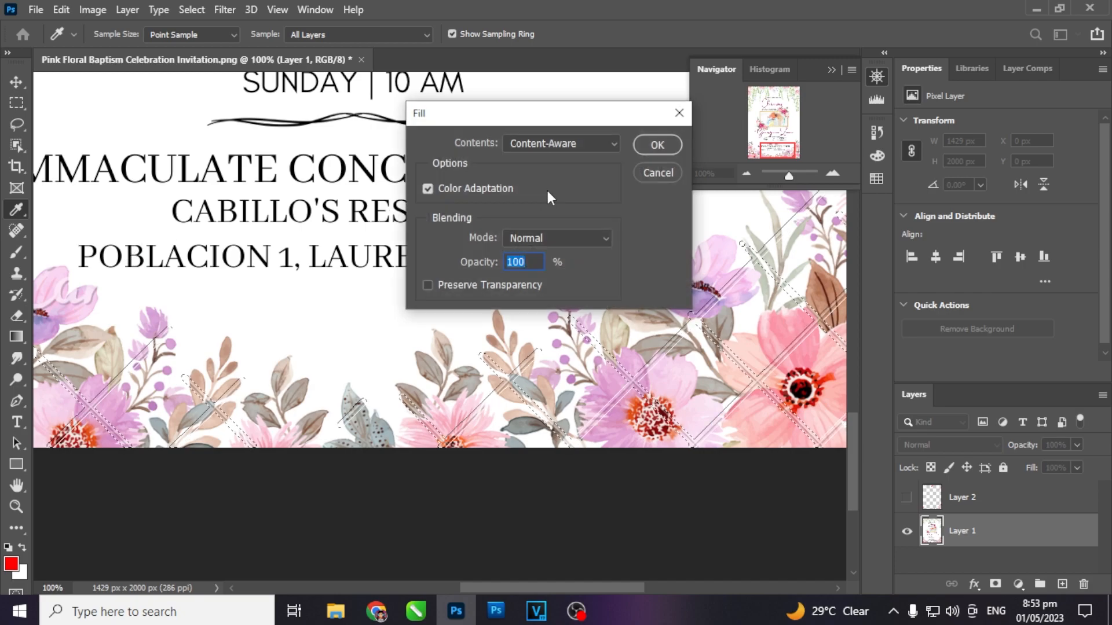
pyautogui.click(610, 147)
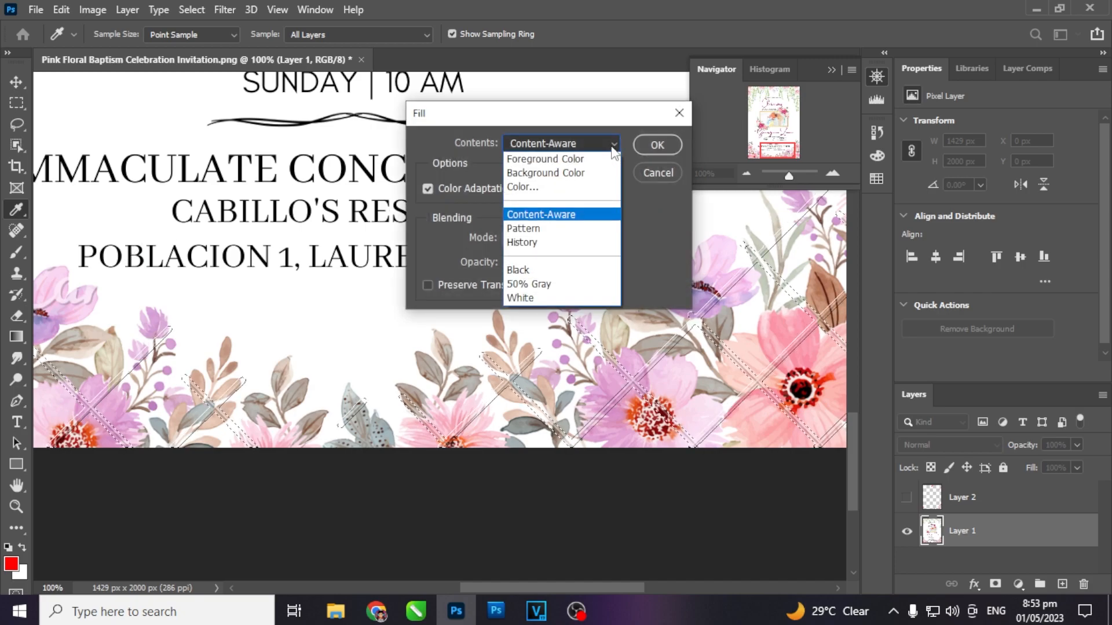
pyautogui.click(563, 220)
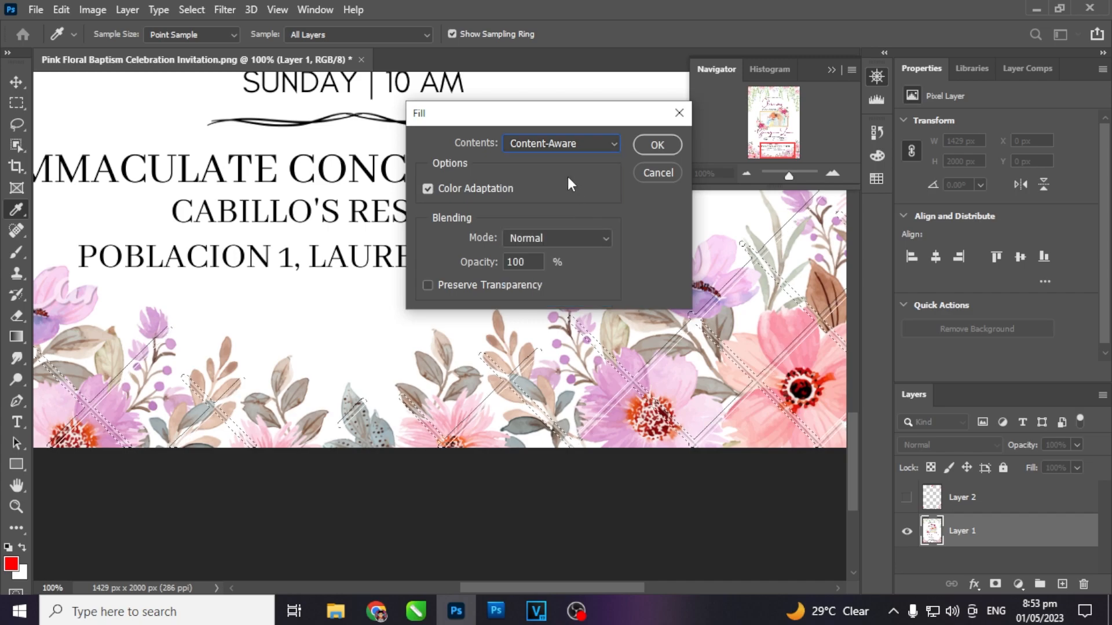
pyautogui.click(657, 144)
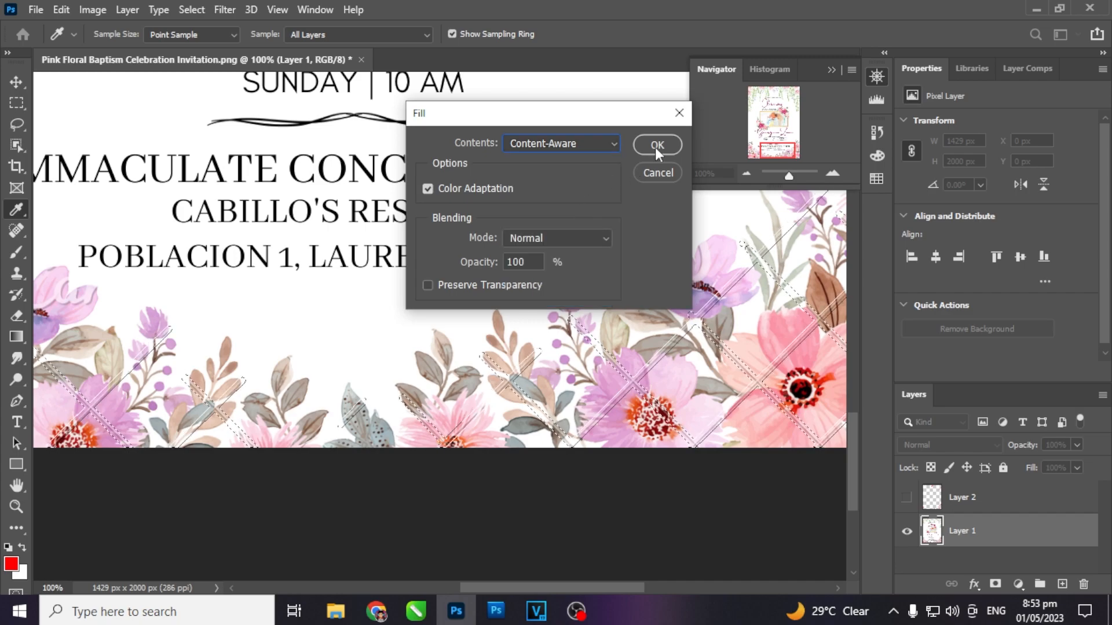
# - Switch to the Rectangular Marquee tool and clear the line selection
pyautogui.press('b')
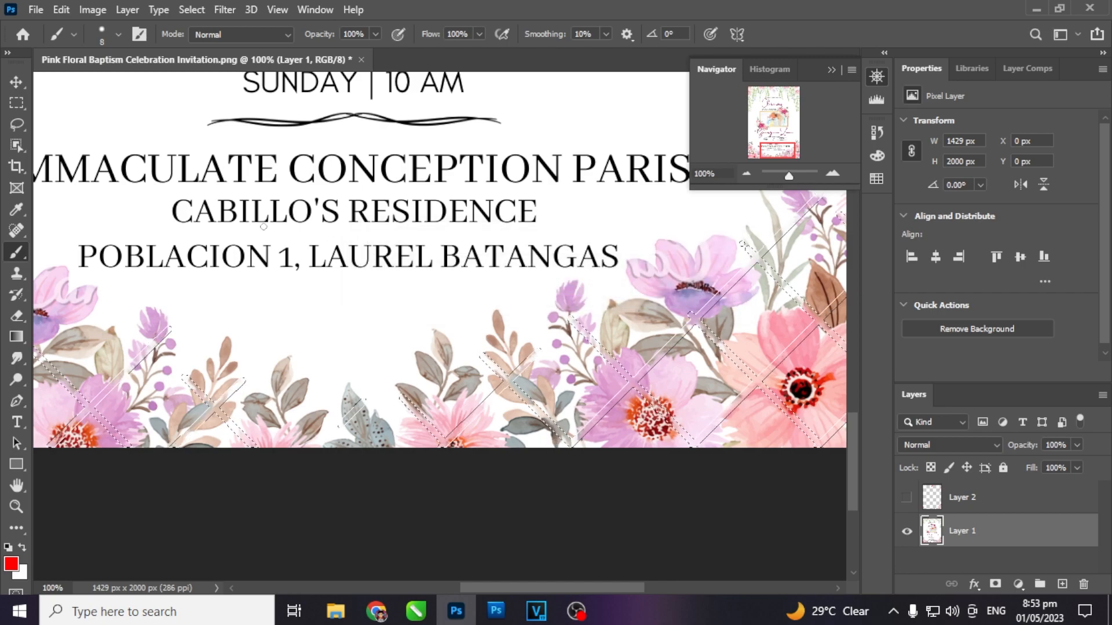
pyautogui.press('m')
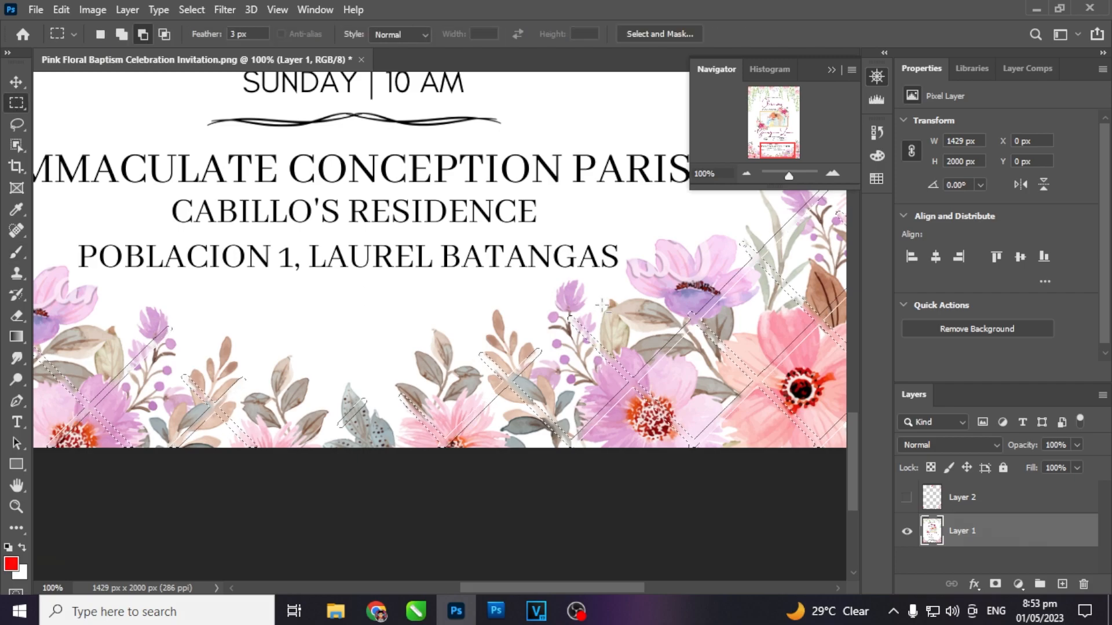
pyautogui.hotkey('ctrl', 'd')
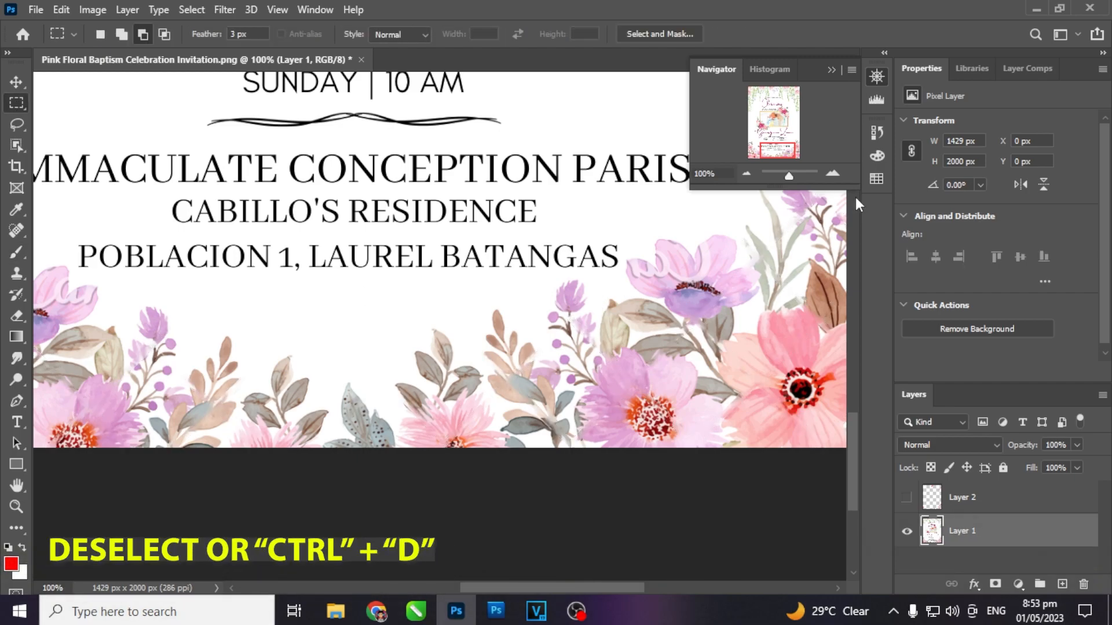
# - Examine the filled areas across the invitation's bottom flowers, hanging vines and lettering for watermark remnants
pyautogui.moveTo(622, 334); pyautogui.dragTo(476, 296)
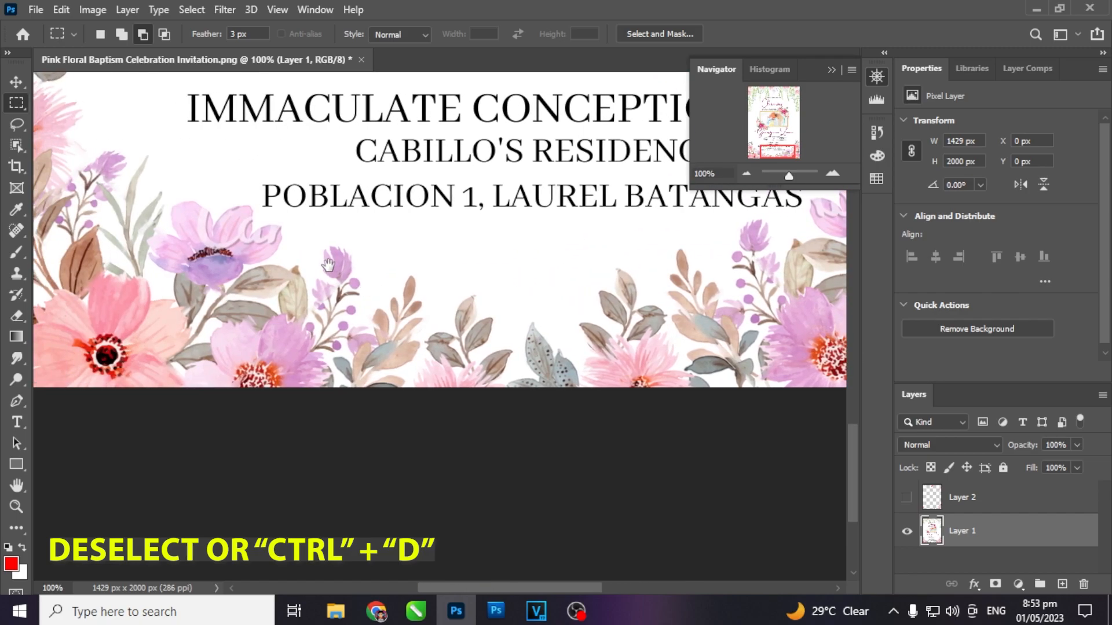
pyautogui.moveTo(321, 259); pyautogui.dragTo(526, 331)
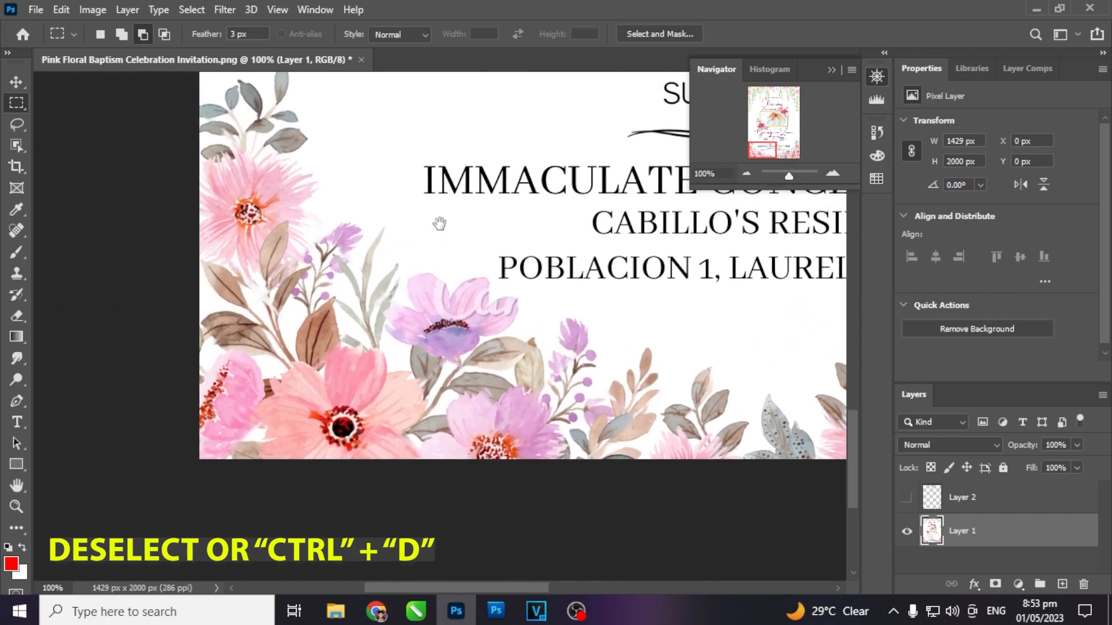
pyautogui.moveTo(508, 268); pyautogui.dragTo(391, 253)
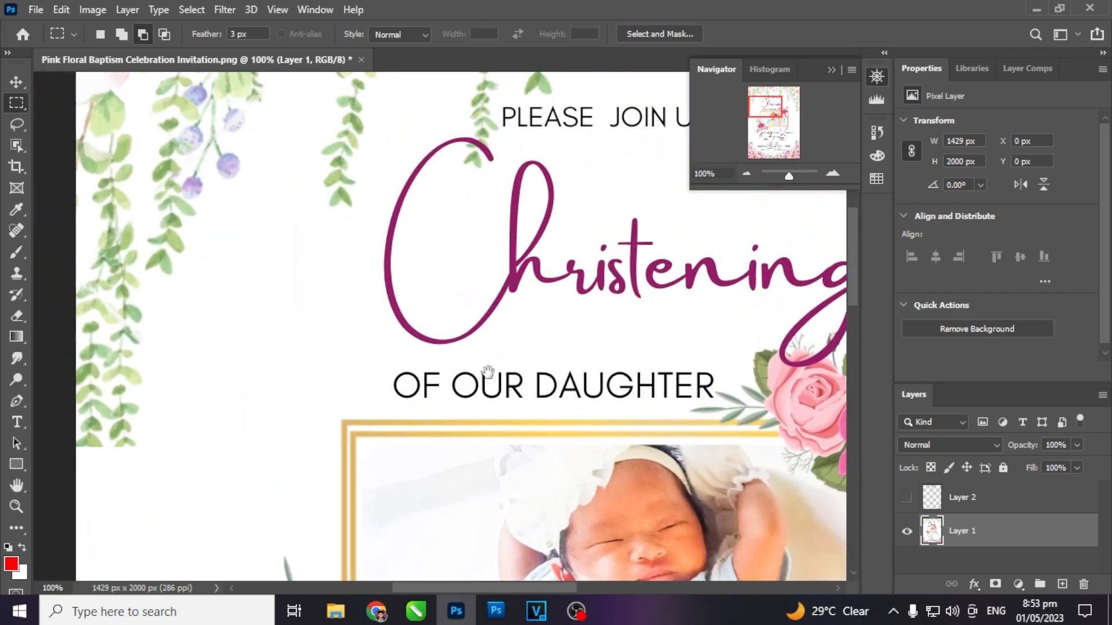
pyautogui.moveTo(680, 265); pyautogui.dragTo(484, 138)
pyautogui.moveTo(458, 394); pyautogui.dragTo(715, 110)
pyautogui.moveTo(520, 315); pyautogui.dragTo(498, 156)
pyautogui.moveTo(568, 442); pyautogui.dragTo(550, 375)
pyautogui.moveTo(323, 322); pyautogui.dragTo(526, 345)
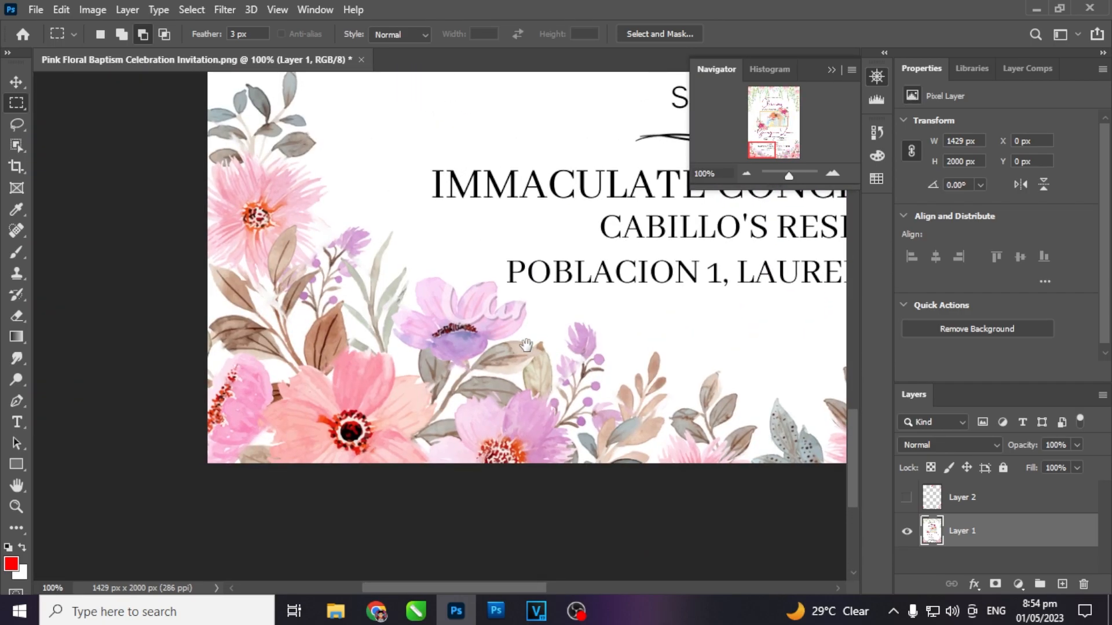
# - Zoom to 400% on the purple flower with watermark lettering, delete the traced Layer 2 and add a new empty layer above Layer 1
pyautogui.click(832, 173)
pyautogui.click(832, 174)
pyautogui.click(832, 173)
pyautogui.moveTo(526, 224); pyautogui.dragTo(444, 275)
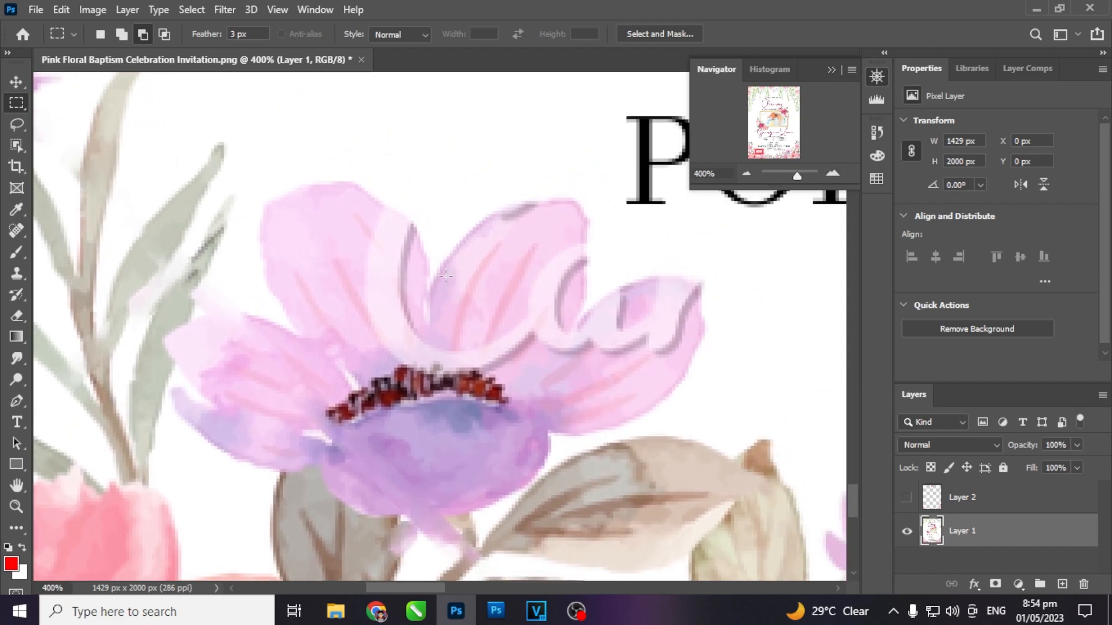
pyautogui.click(986, 510)
pyautogui.click(987, 532)
pyautogui.click(980, 499)
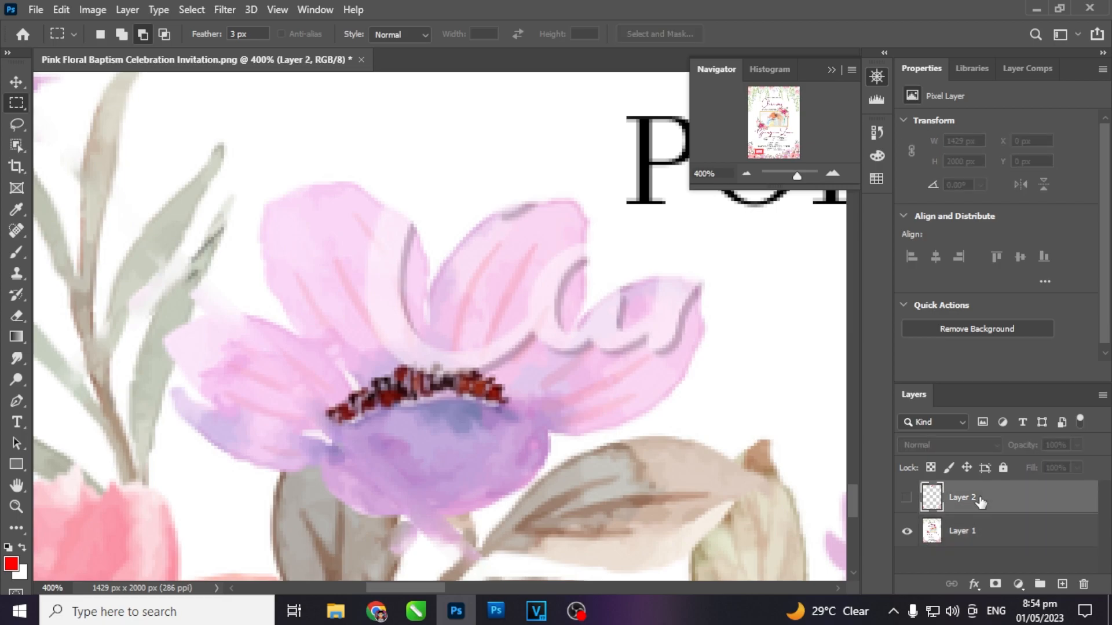
pyautogui.press('Delete')
pyautogui.click(1062, 585)
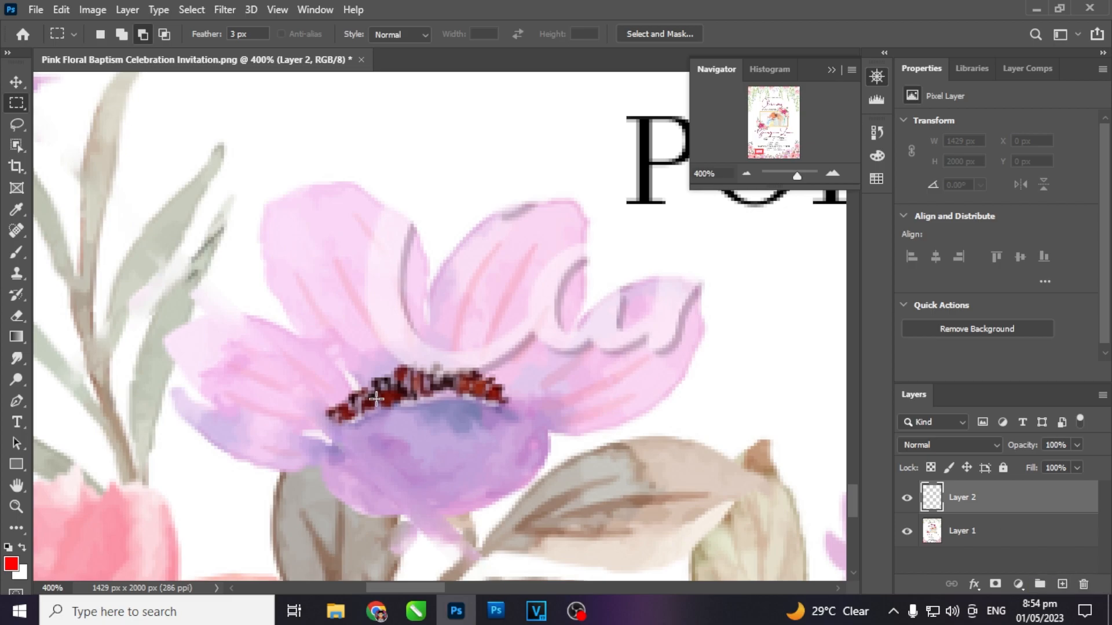
# - Outline the watermark lettering across the left purple flower's petals using the Object Selection tool in Lasso mode at 600% zoom
pyautogui.click(22, 145)
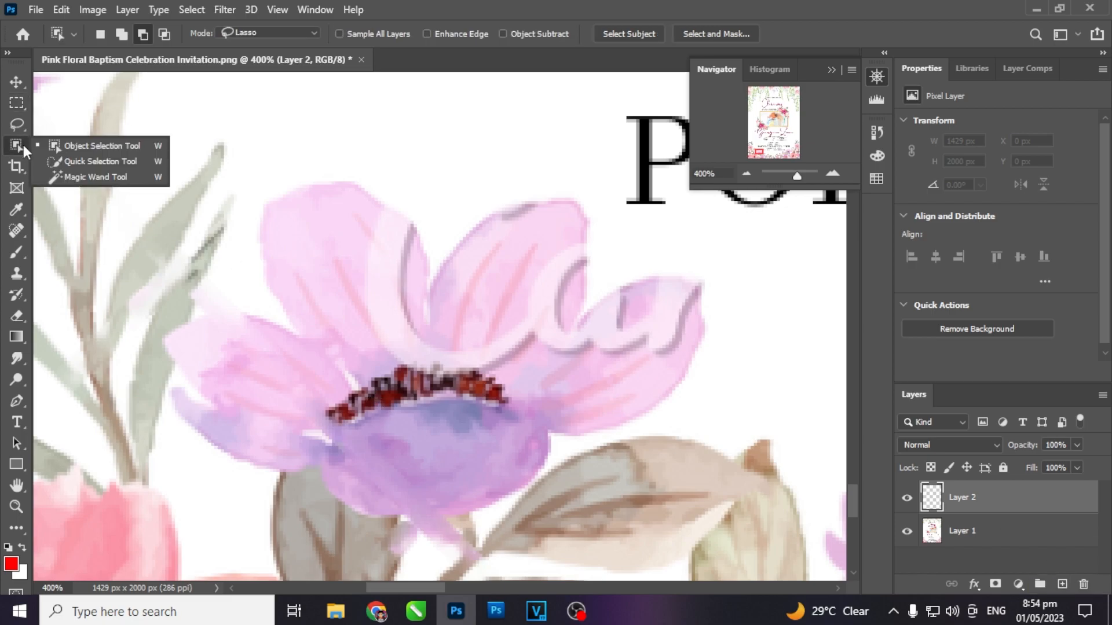
pyautogui.click(79, 148)
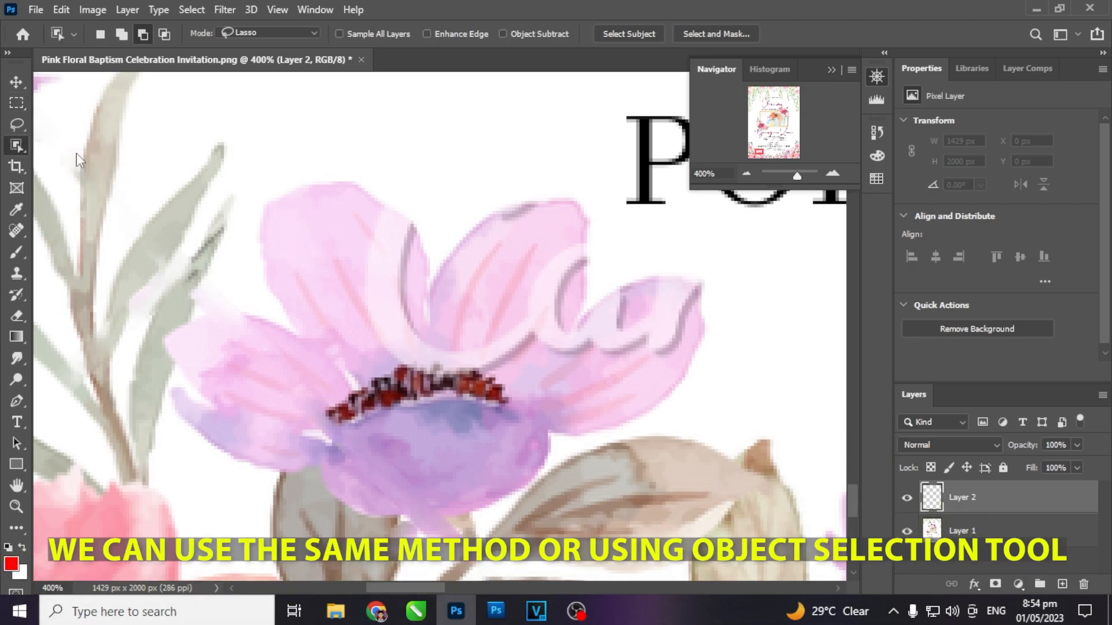
pyautogui.click(314, 32)
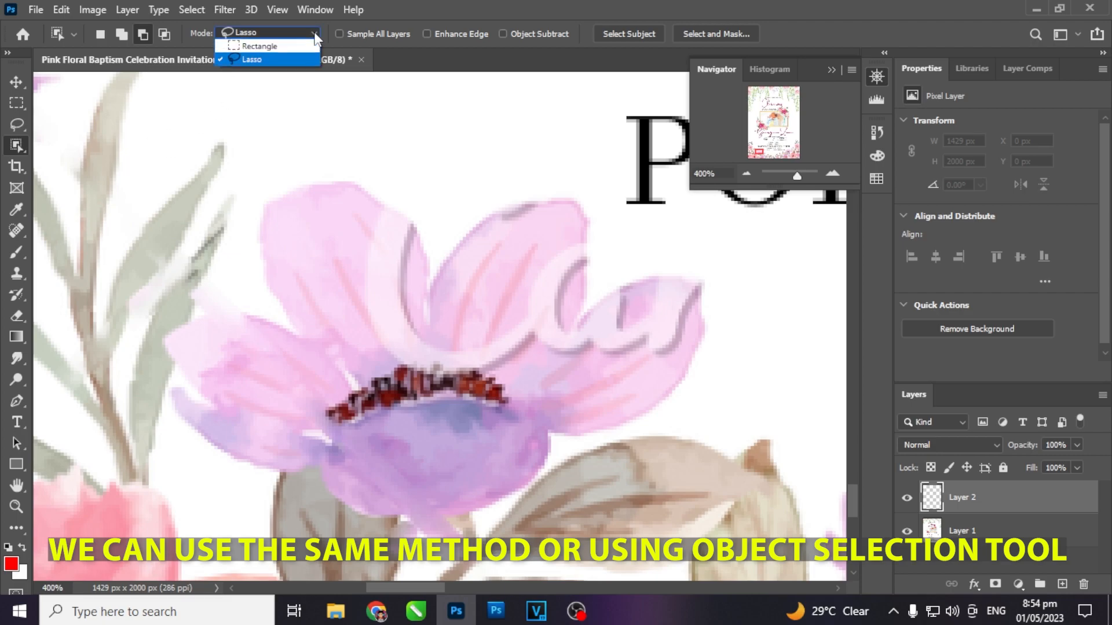
pyautogui.click(255, 60)
pyautogui.click(831, 174)
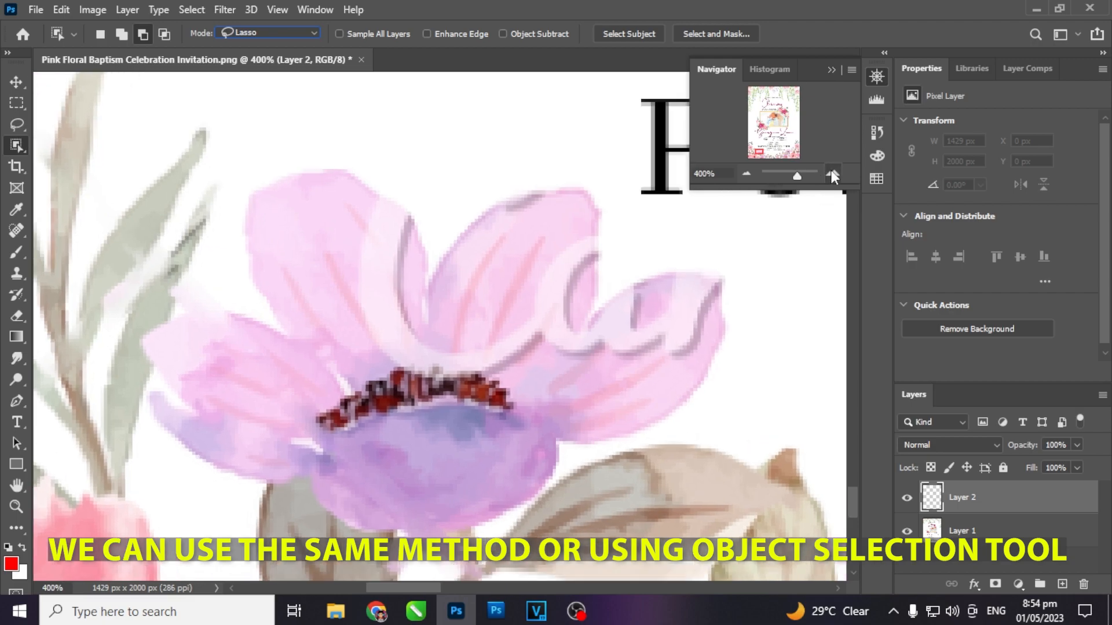
pyautogui.click(831, 174)
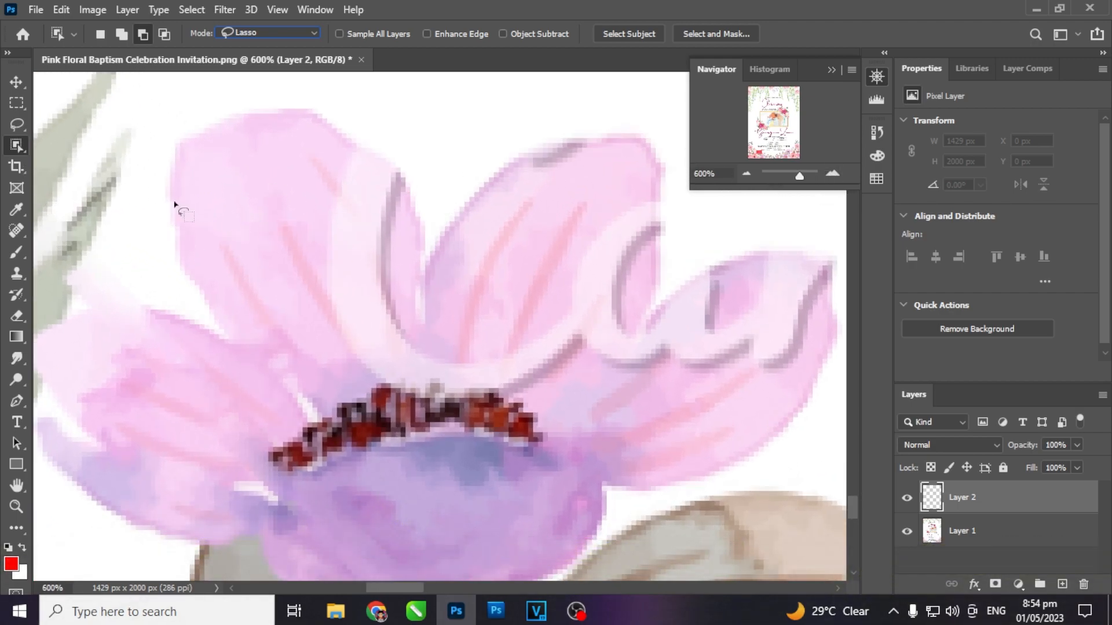
pyautogui.moveTo(336, 185); pyautogui.dragTo(323, 238)
pyautogui.moveTo(355, 370)
pyautogui.mouseDown()
pyautogui.moveTo(460, 399)
pyautogui.moveTo(557, 379)
pyautogui.moveTo(575, 363)
pyautogui.mouseUp()
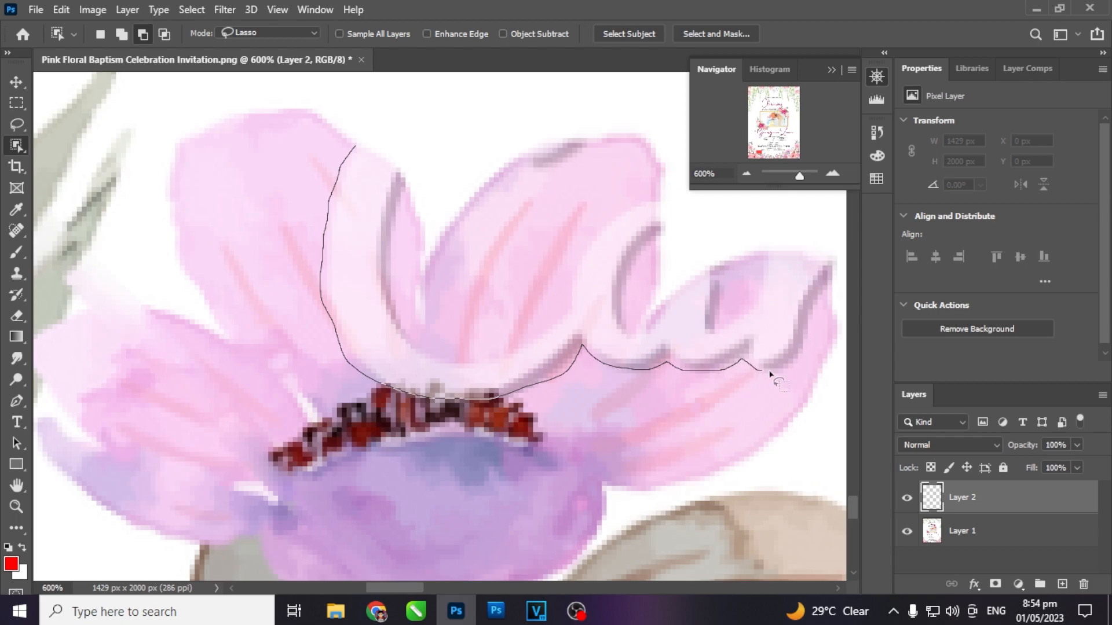
pyautogui.moveTo(799, 351)
pyautogui.mouseDown()
pyautogui.moveTo(830, 277)
pyautogui.moveTo(820, 247)
pyautogui.moveTo(770, 246)
pyautogui.moveTo(740, 315)
pyautogui.mouseUp()
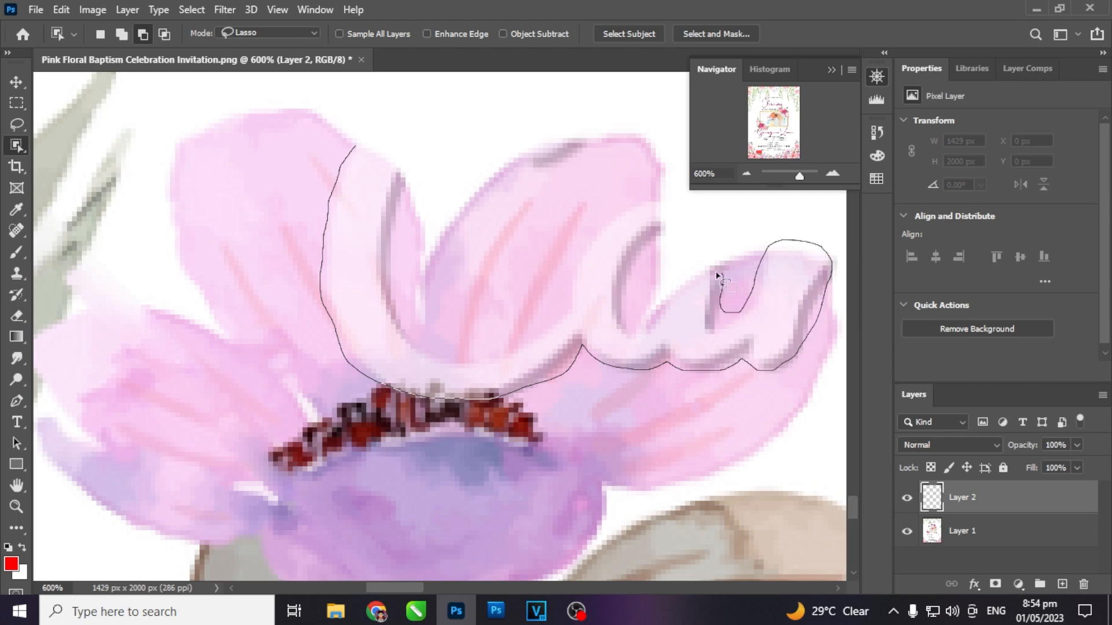
pyautogui.moveTo(675, 297); pyautogui.dragTo(642, 328)
pyautogui.moveTo(628, 278)
pyautogui.mouseDown()
pyautogui.moveTo(661, 221)
pyautogui.moveTo(646, 194)
pyautogui.moveTo(612, 211)
pyautogui.moveTo(555, 318)
pyautogui.mouseUp()
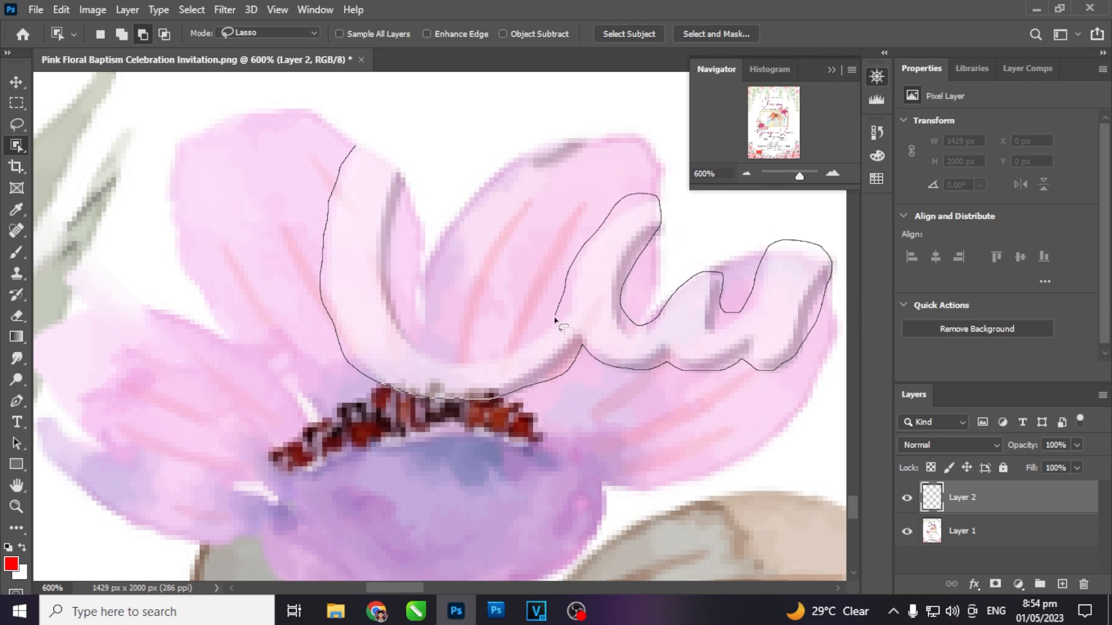
pyautogui.moveTo(420, 341)
pyautogui.mouseDown()
pyautogui.moveTo(393, 313)
pyautogui.moveTo(389, 256)
pyautogui.moveTo(412, 171)
pyautogui.moveTo(397, 142)
pyautogui.moveTo(374, 130)
pyautogui.moveTo(354, 150)
pyautogui.mouseUp()
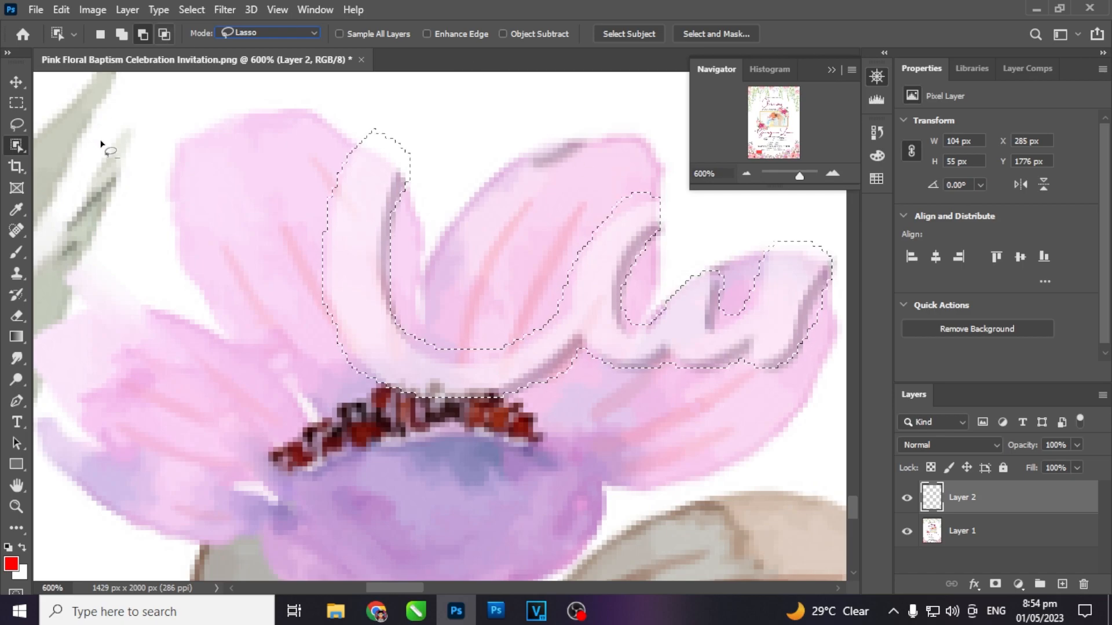
# - Fill the outlined lettering on Layer 1 with Content-Aware contents, Normal mode, 100% opacity and Color Adaptation on, and clear the selection
pyautogui.click(990, 534)
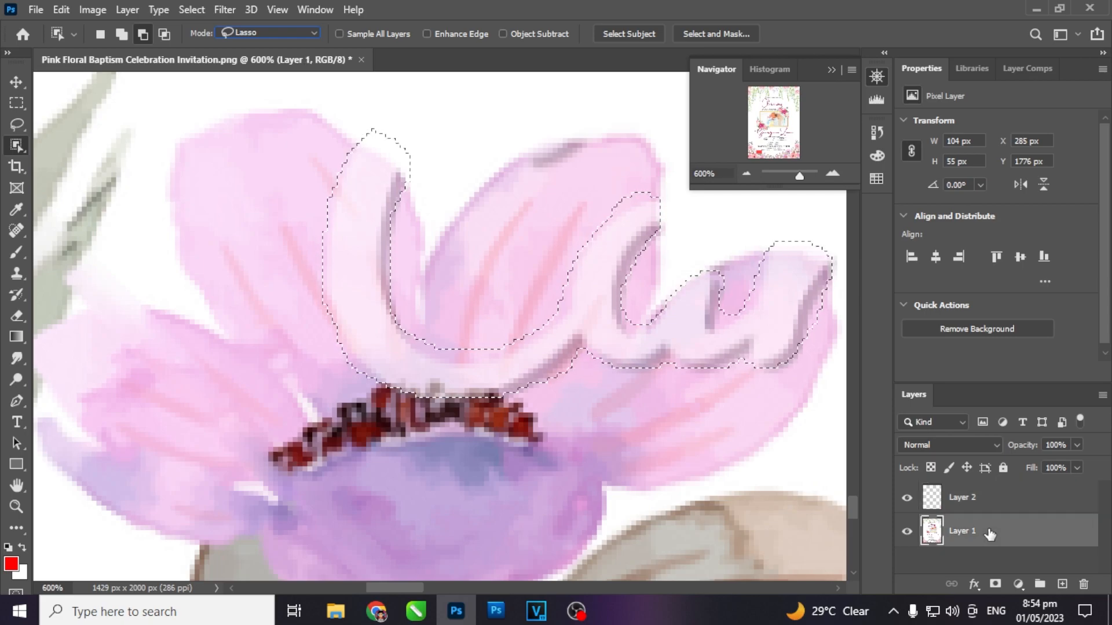
pyautogui.click(70, 11)
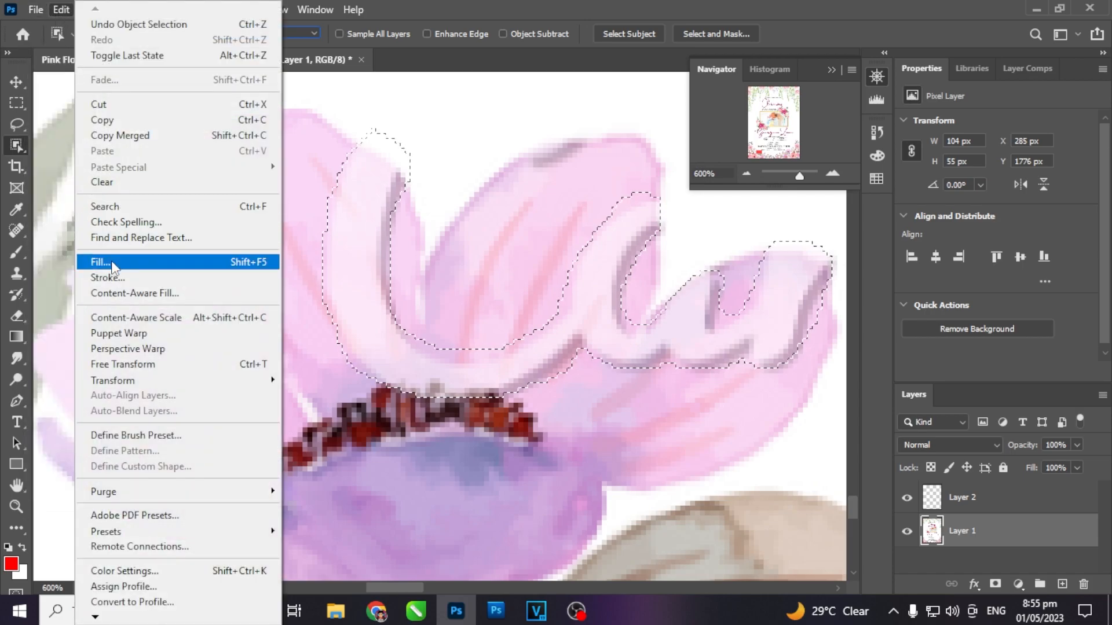
pyautogui.click(112, 263)
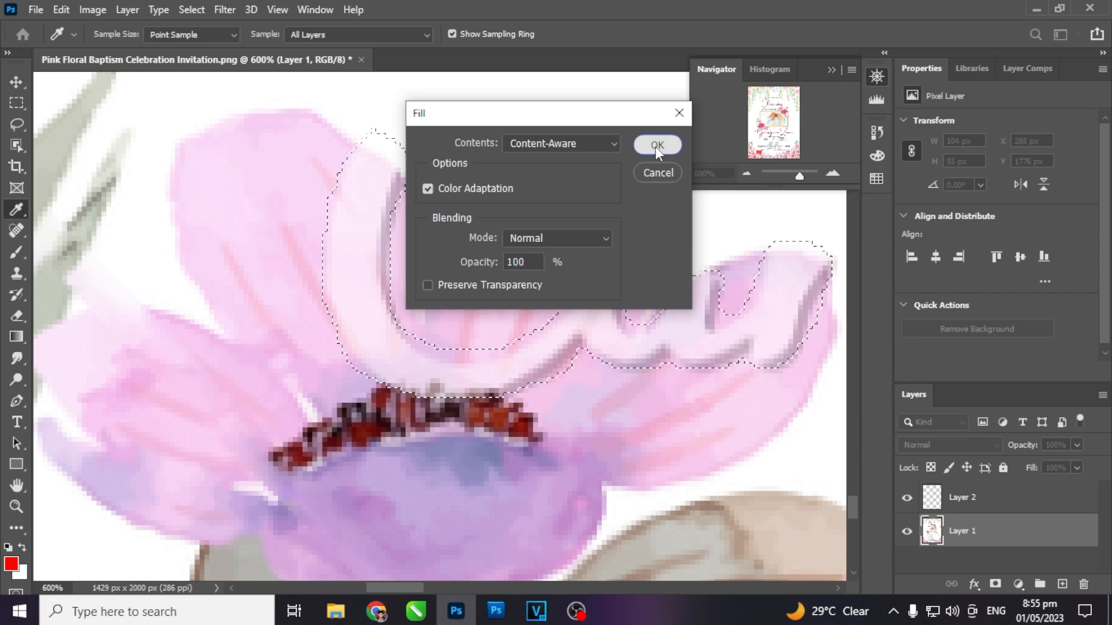
pyautogui.click(657, 146)
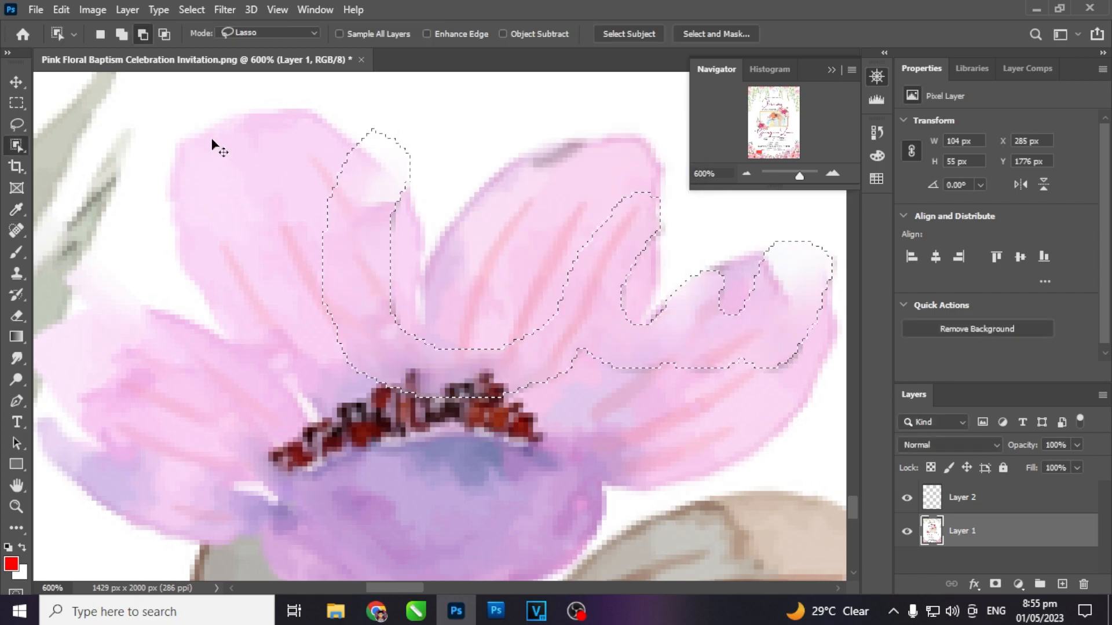
pyautogui.hotkey('ctrl', 'd')
# - Examine the filled petals of the left purple flower at 200% and 600% zoom for leftover marks
pyautogui.click(746, 173)
pyautogui.click(746, 174)
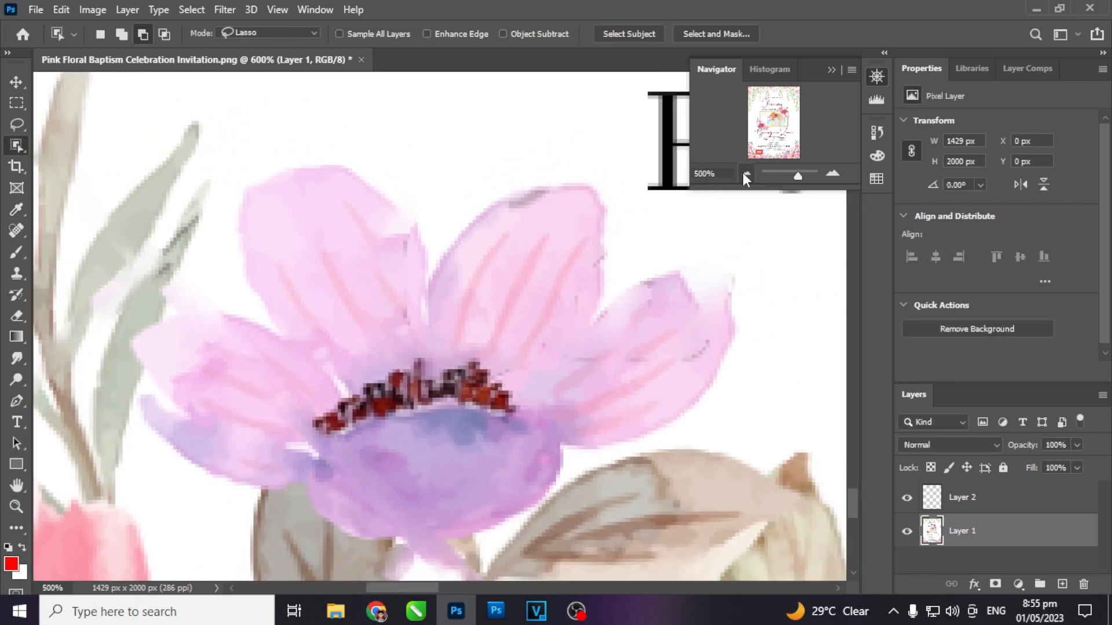
pyautogui.click(746, 173)
pyautogui.click(746, 173)
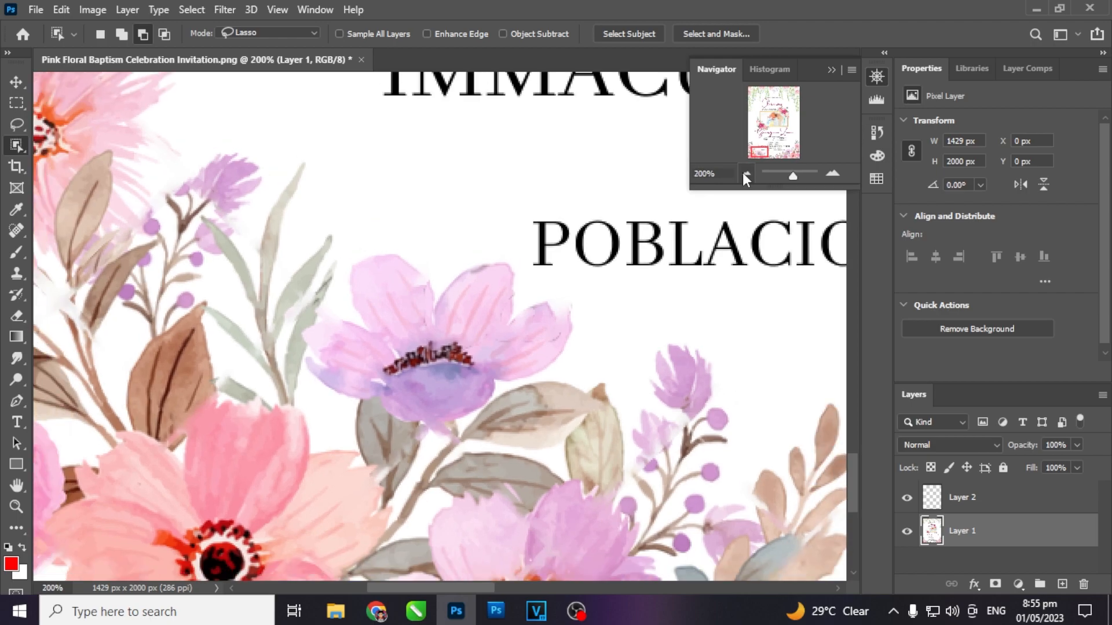
pyautogui.click(833, 174)
pyautogui.click(834, 174)
pyautogui.click(833, 174)
pyautogui.click(834, 173)
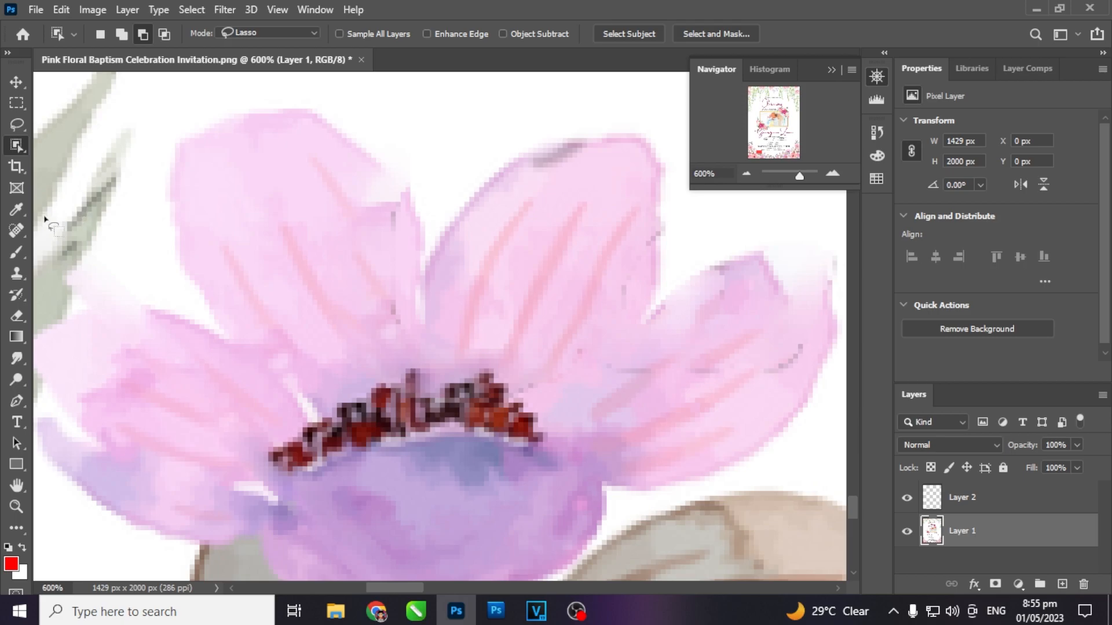
# - Retouch the dark residue on the left purple flower's upper-left petal using the Clone Stamp tool with a size 9 brush
pyautogui.click(20, 276)
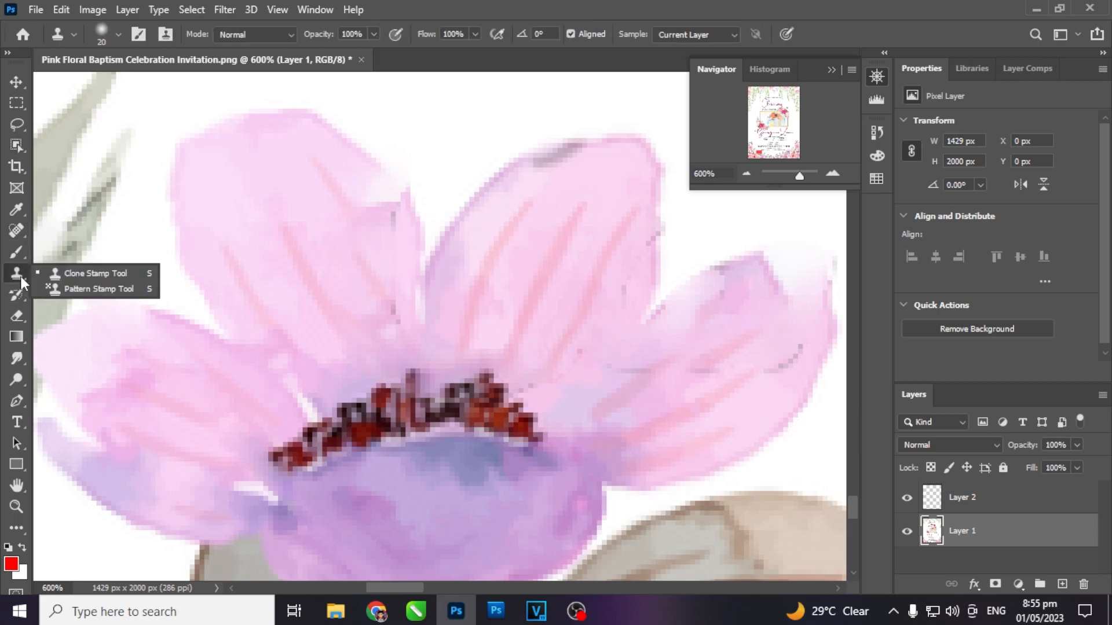
pyautogui.click(73, 273)
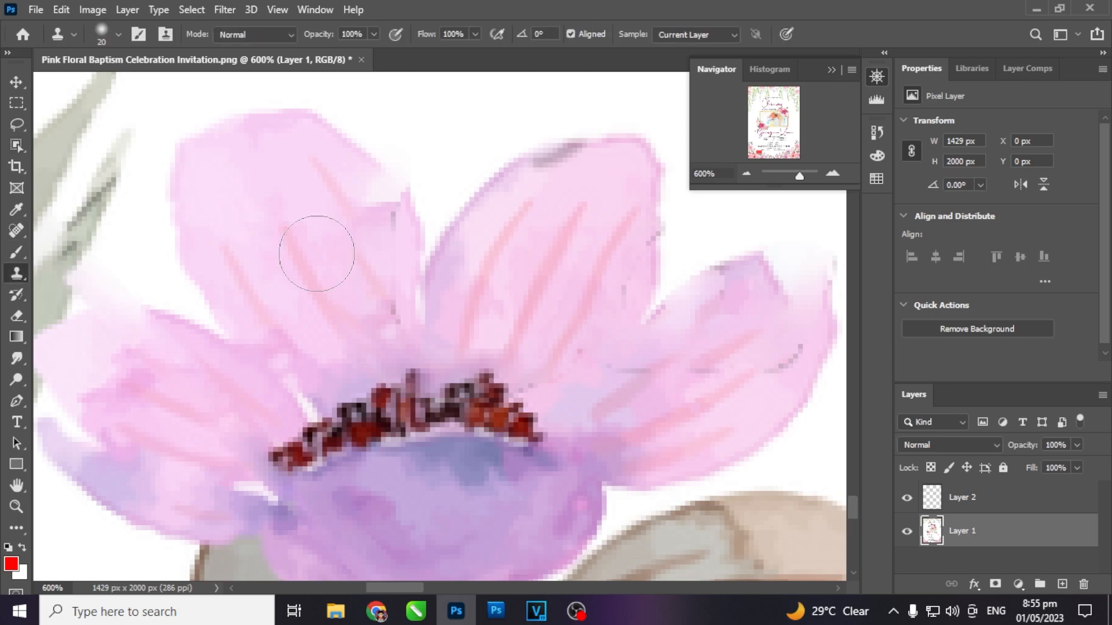
pyautogui.press('[')
pyautogui.press('[')
pyautogui.moveTo(368, 207)
pyautogui.mouseDown()
pyautogui.moveTo(384, 198)
pyautogui.moveTo(367, 204)
pyautogui.moveTo(377, 198)
pyautogui.moveTo(388, 251)
pyautogui.mouseUp()
# - Clone clean petal texture over the remaining marks on the flower's right petal, beside the dark stamens and along the petal edges
pyautogui.moveTo(601, 253); pyautogui.dragTo(502, 195)
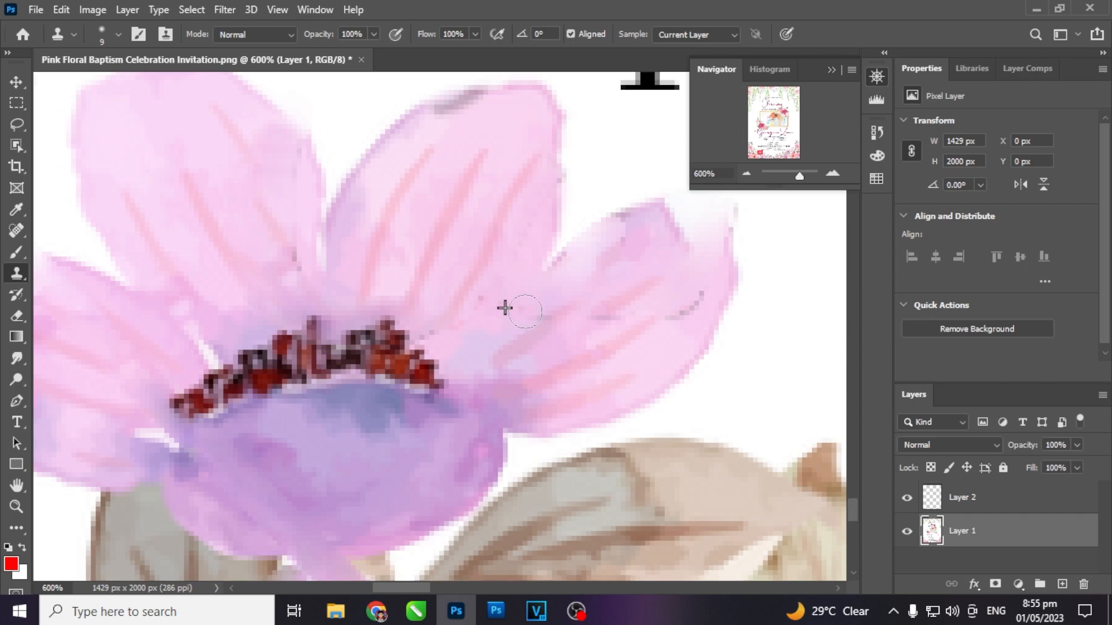
pyautogui.moveTo(607, 318)
pyautogui.mouseDown()
pyautogui.moveTo(675, 329)
pyautogui.moveTo(699, 296)
pyautogui.mouseUp()
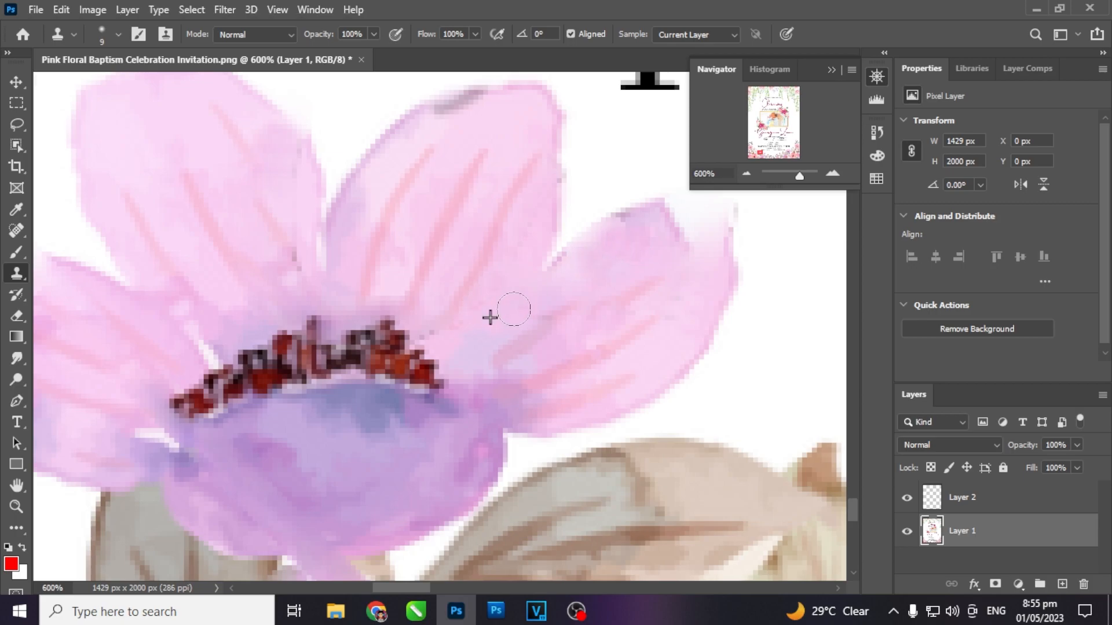
pyautogui.click(434, 336)
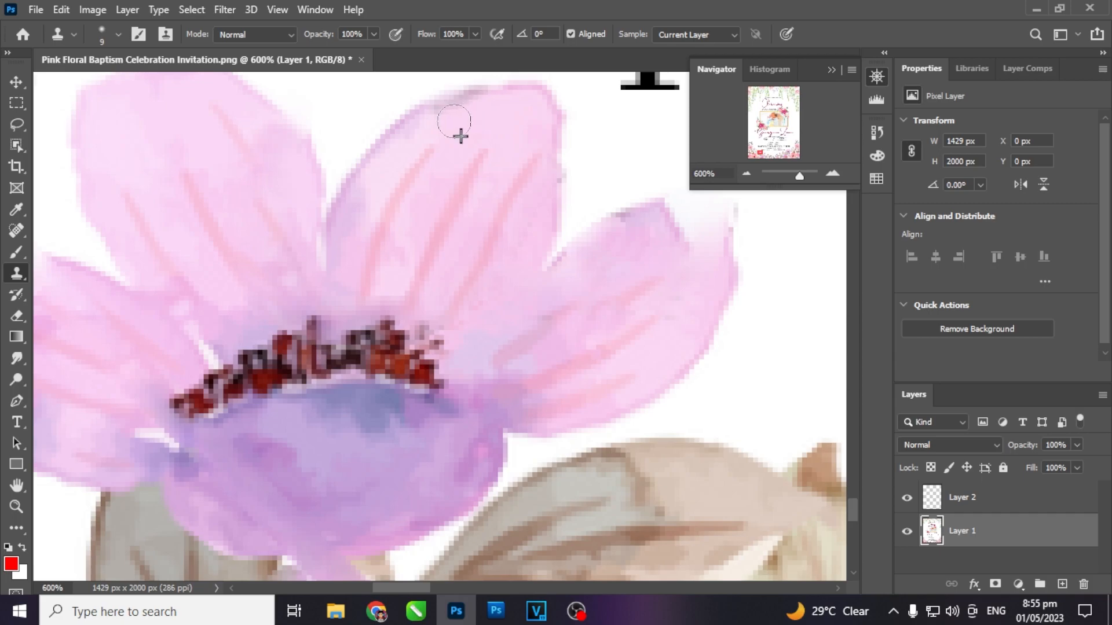
pyautogui.moveTo(636, 254); pyautogui.dragTo(489, 248)
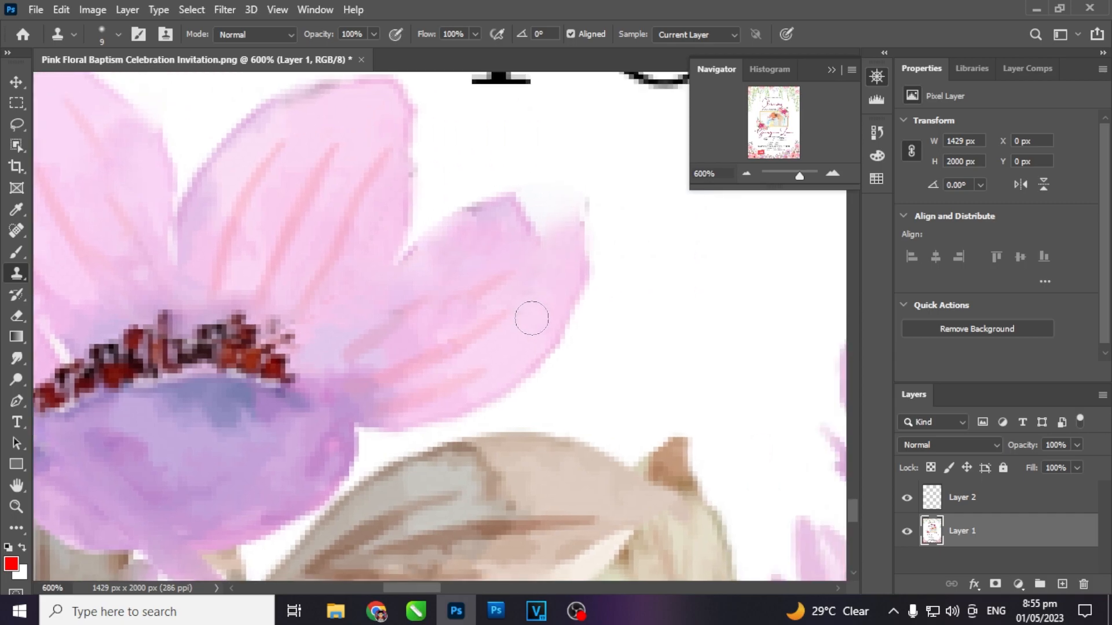
pyautogui.moveTo(360, 284); pyautogui.dragTo(518, 266)
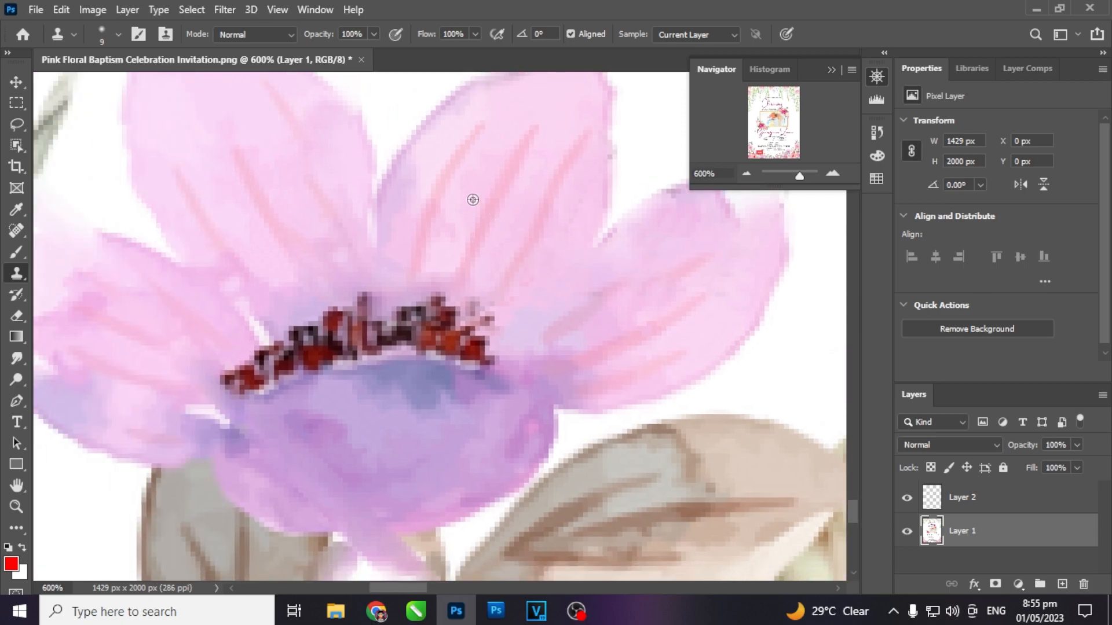
# - Locate the matching purple flower with watermark lettering near the word BATANGAS and show it at 600% zoom
pyautogui.click(746, 174)
pyautogui.click(746, 174)
pyautogui.click(747, 176)
pyautogui.moveTo(564, 302); pyautogui.dragTo(122, 228)
pyautogui.moveTo(550, 268); pyautogui.dragTo(180, 300)
pyautogui.moveTo(572, 305); pyautogui.dragTo(80, 447)
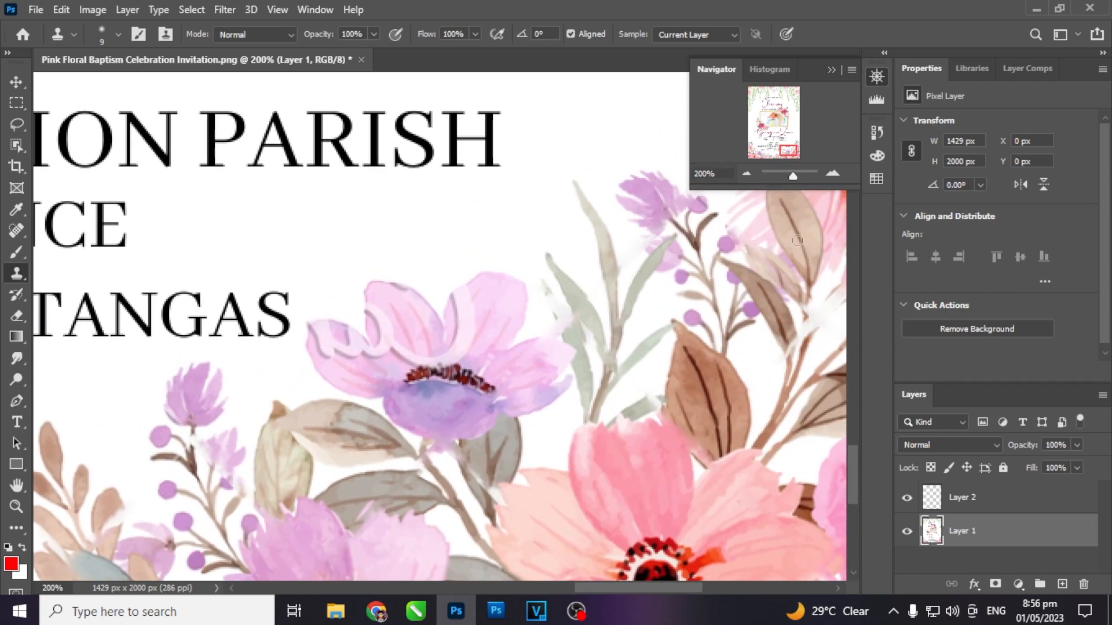
pyautogui.click(833, 173)
pyautogui.click(833, 174)
pyautogui.click(833, 174)
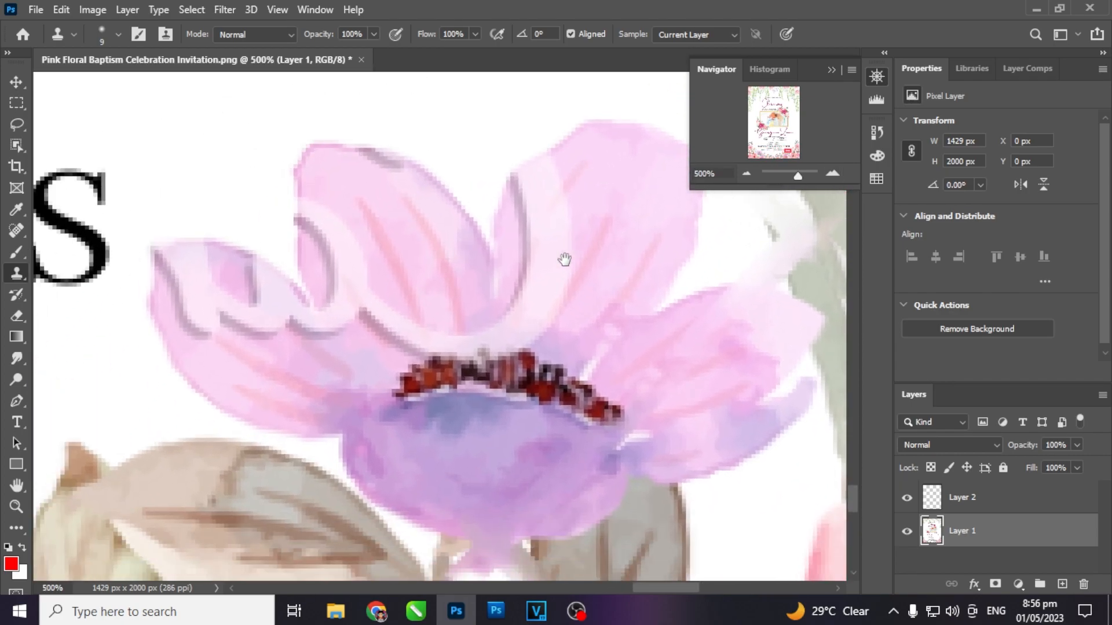
pyautogui.click(834, 172)
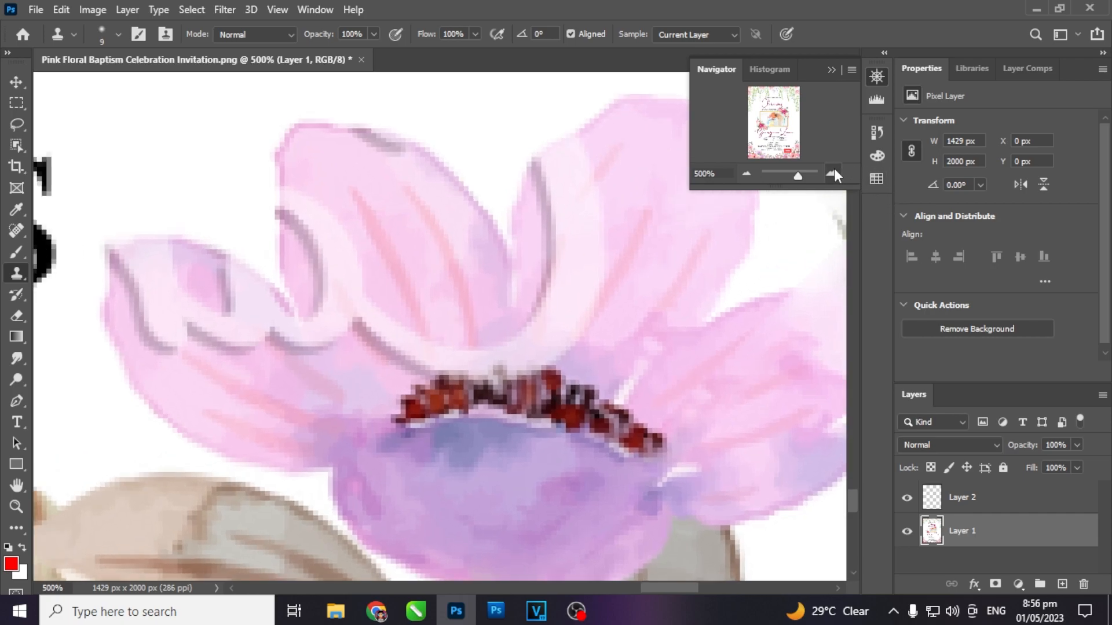
# - With Layer 2 active, outline the watermark lettering across the right purple flower using the Object Selection tool's Lasso mode
pyautogui.click(979, 497)
pyautogui.click(13, 147)
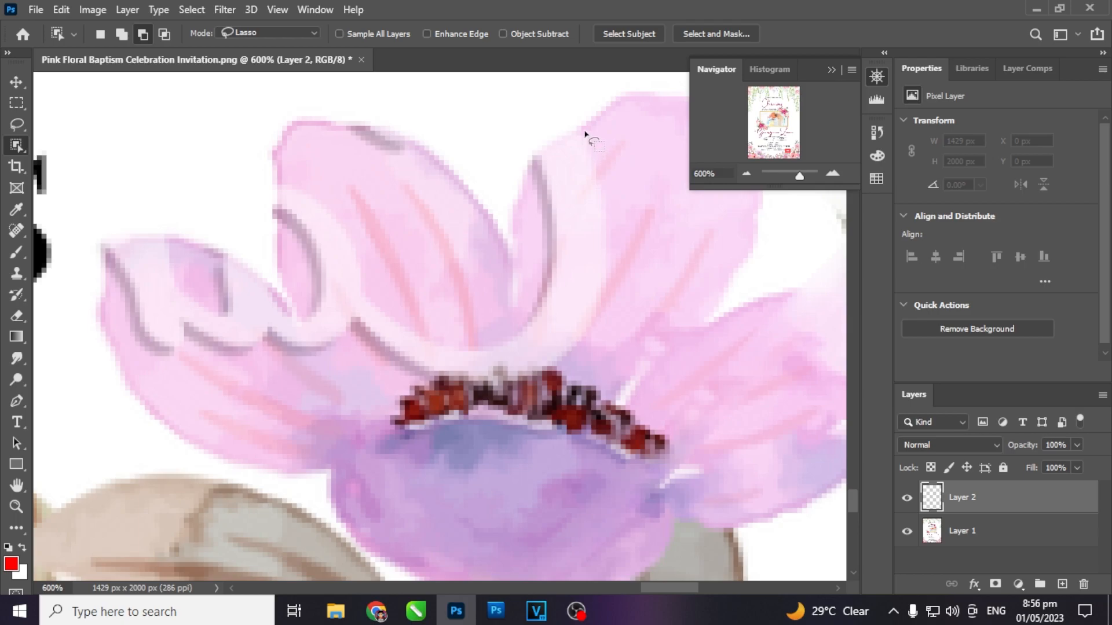
pyautogui.moveTo(585, 133); pyautogui.dragTo(533, 148)
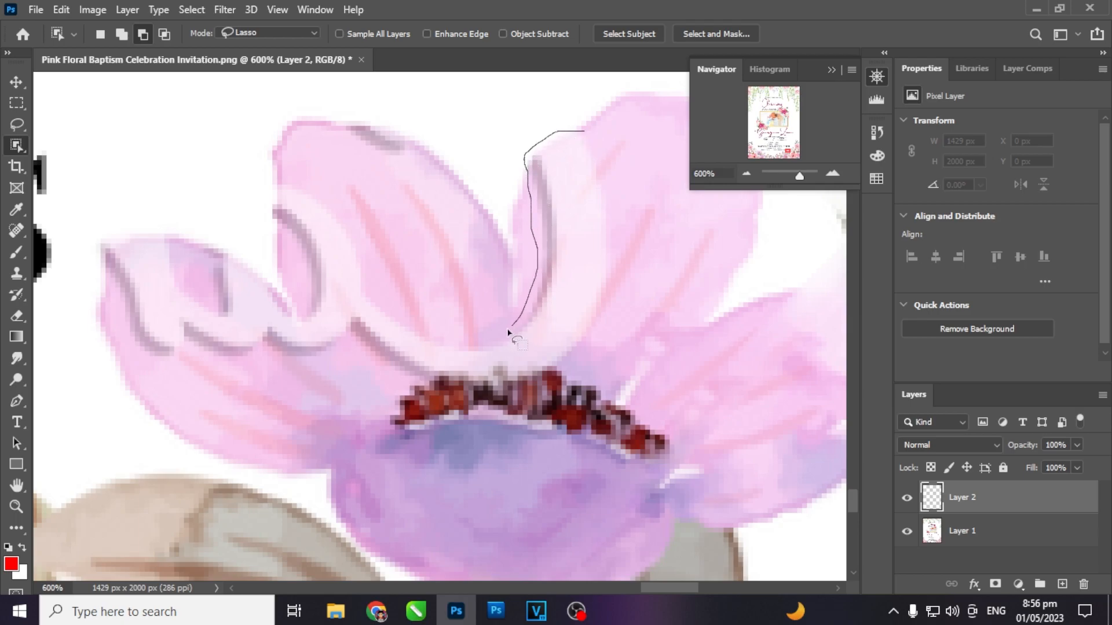
pyautogui.moveTo(358, 230)
pyautogui.mouseDown()
pyautogui.moveTo(290, 183)
pyautogui.moveTo(268, 214)
pyautogui.mouseUp()
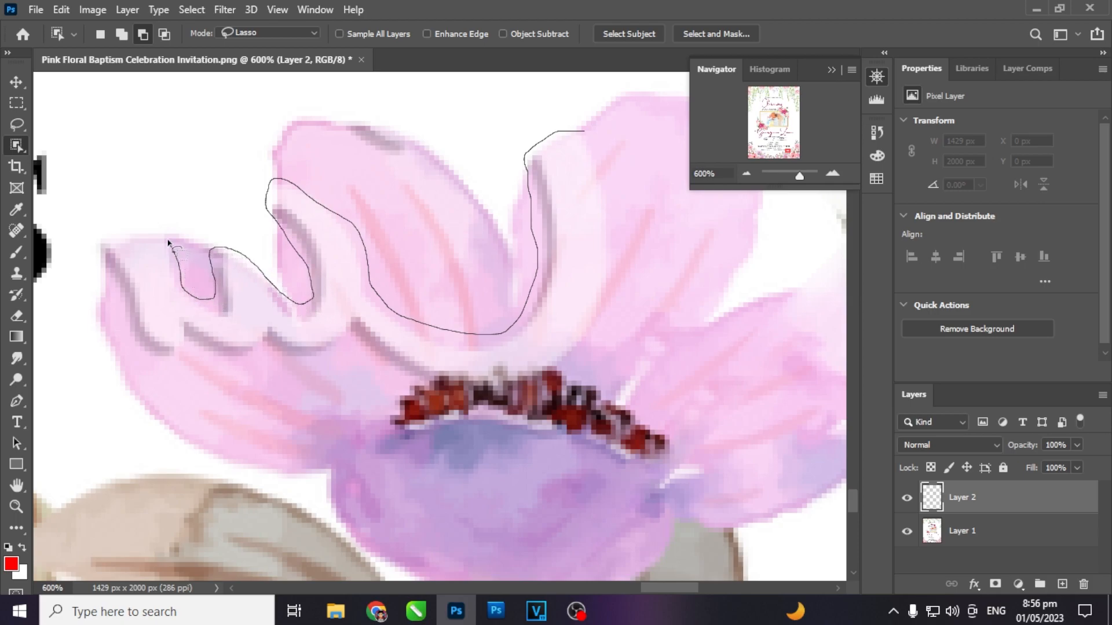
pyautogui.moveTo(114, 296)
pyautogui.mouseDown()
pyautogui.moveTo(155, 368)
pyautogui.moveTo(176, 355)
pyautogui.moveTo(270, 351)
pyautogui.moveTo(311, 363)
pyautogui.moveTo(346, 349)
pyautogui.moveTo(386, 366)
pyautogui.mouseUp()
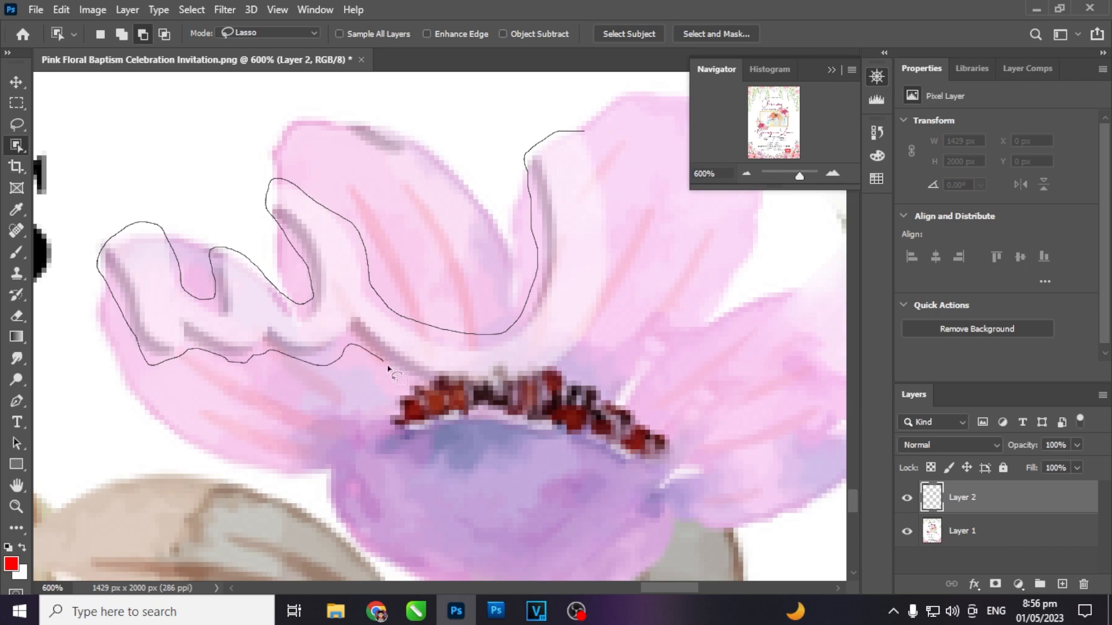
pyautogui.moveTo(585, 363)
pyautogui.mouseDown()
pyautogui.moveTo(626, 258)
pyautogui.moveTo(586, 131)
pyautogui.mouseUp()
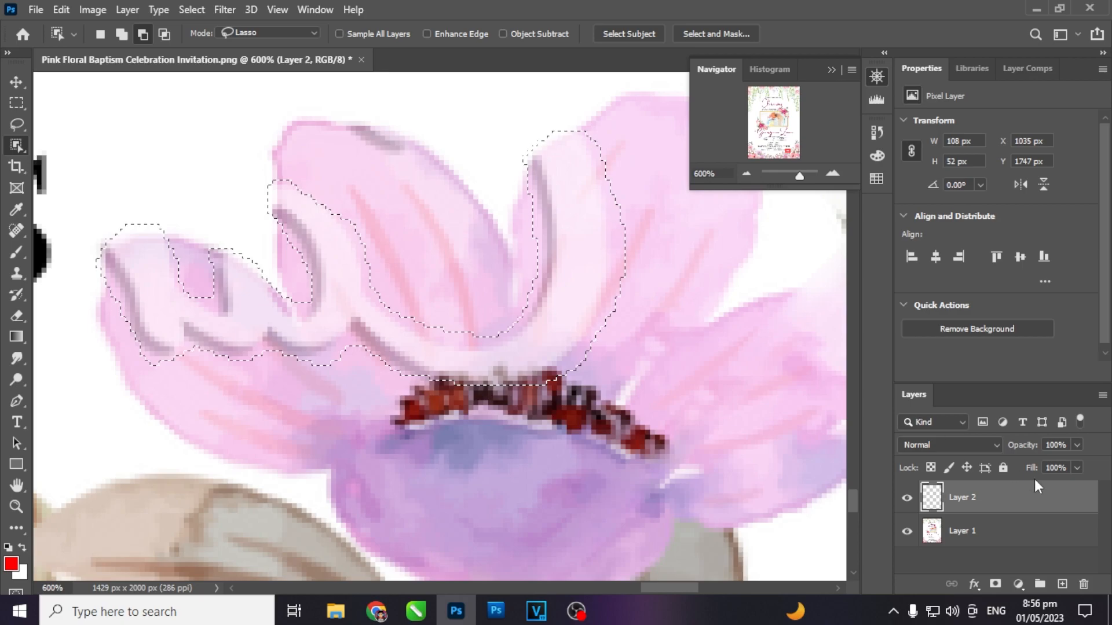
# - Fill the right flower's outlined lettering on Layer 1 with Content-Aware, Normal mode, 100% opacity and Color Adaptation, and clear the selection
pyautogui.click(994, 535)
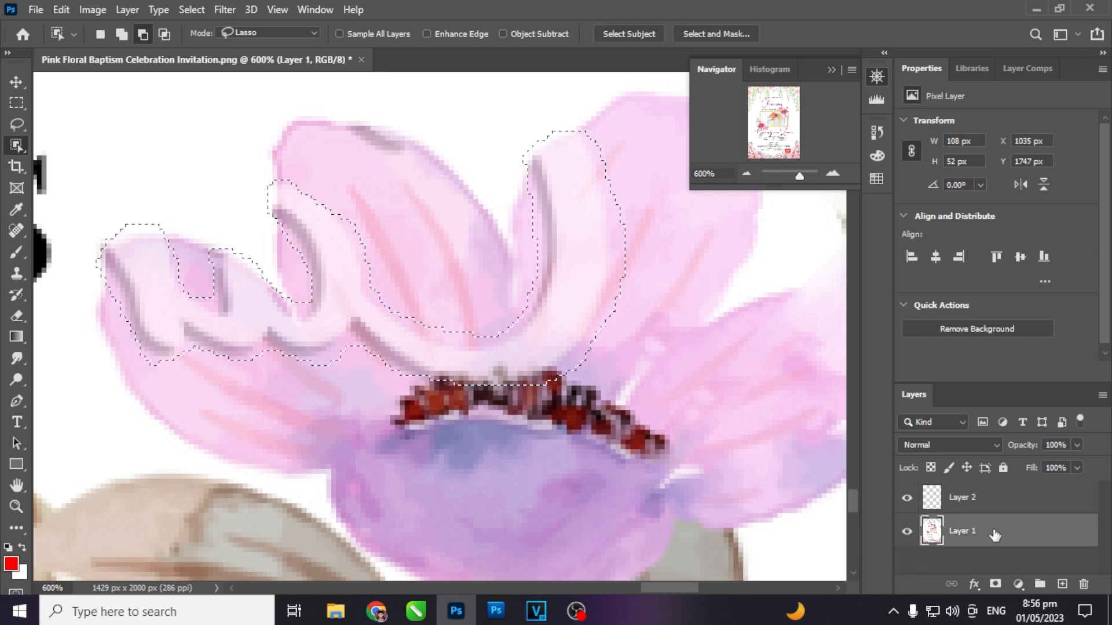
pyautogui.click(52, 10)
pyautogui.click(102, 262)
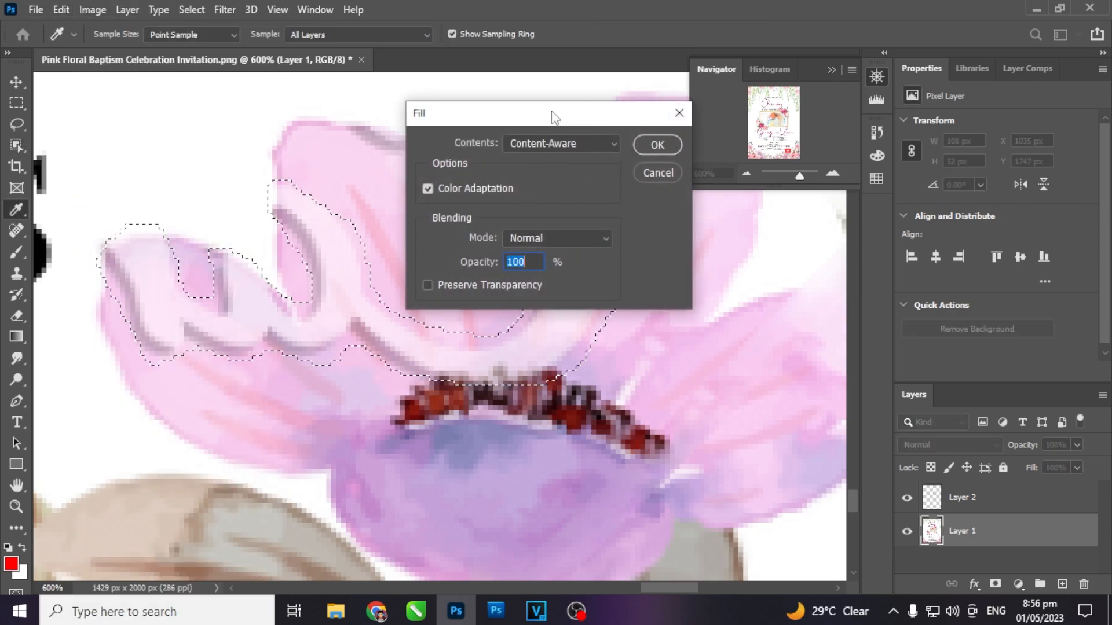
pyautogui.click(656, 144)
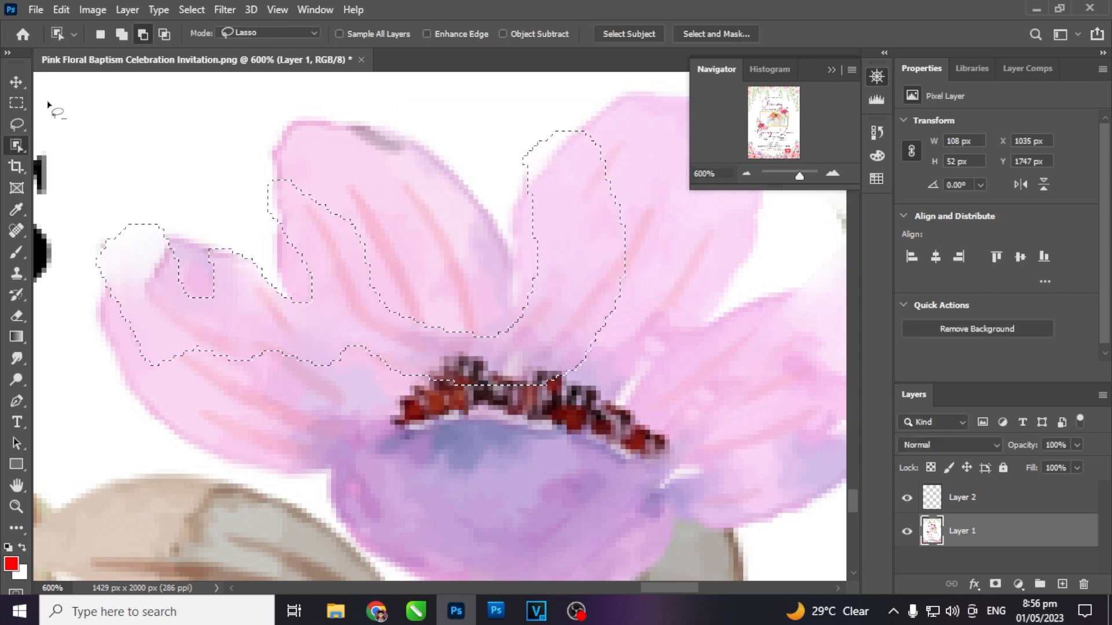
pyautogui.hotkey('ctrl', 'd')
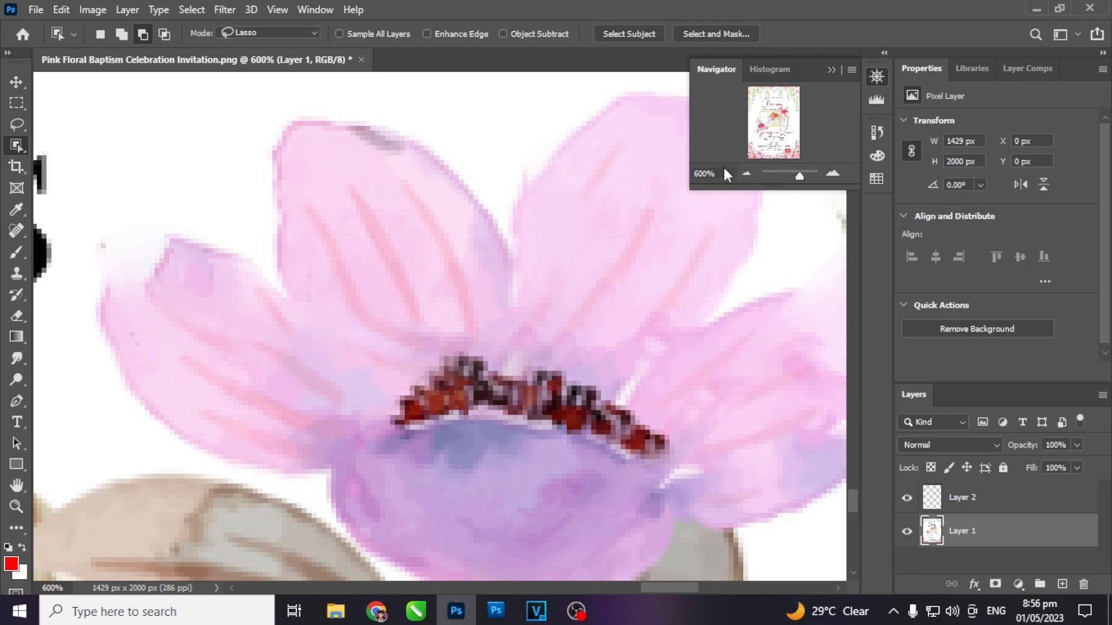
# - Zoom out and review the whole baptism invitation from the bottom flowers up to its top
pyautogui.click(744, 173)
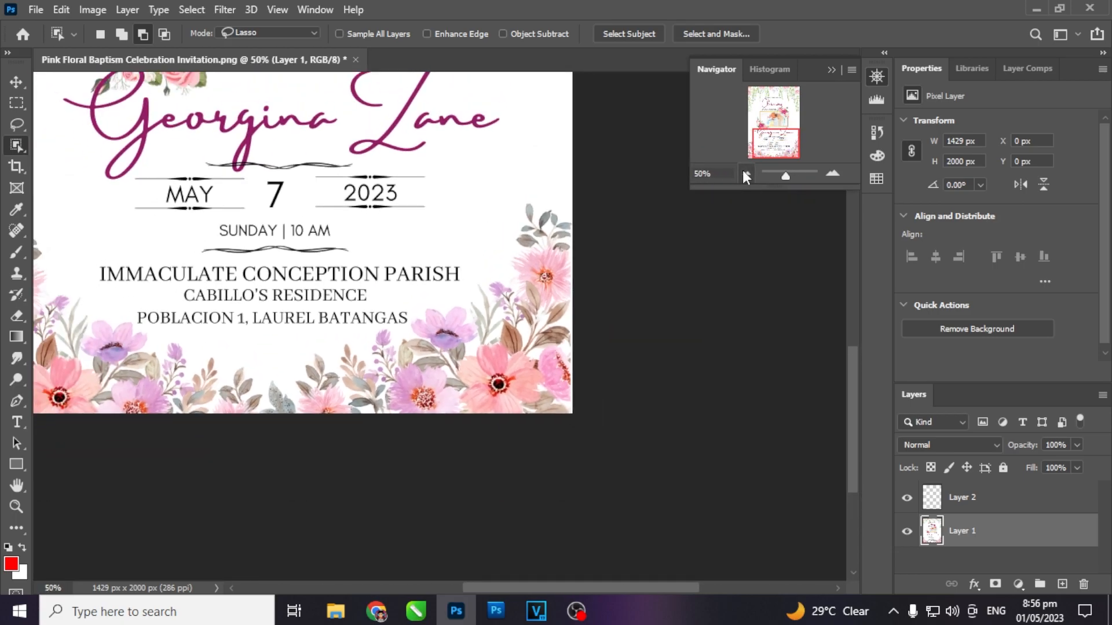
pyautogui.click(745, 174)
pyautogui.moveTo(782, 141); pyautogui.dragTo(780, 103)
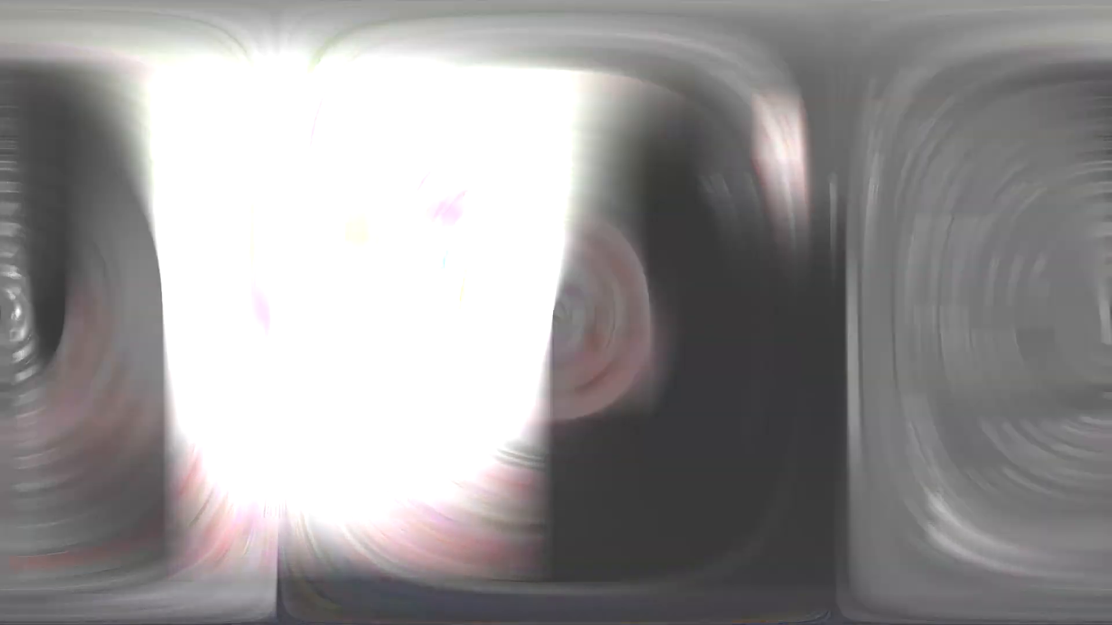